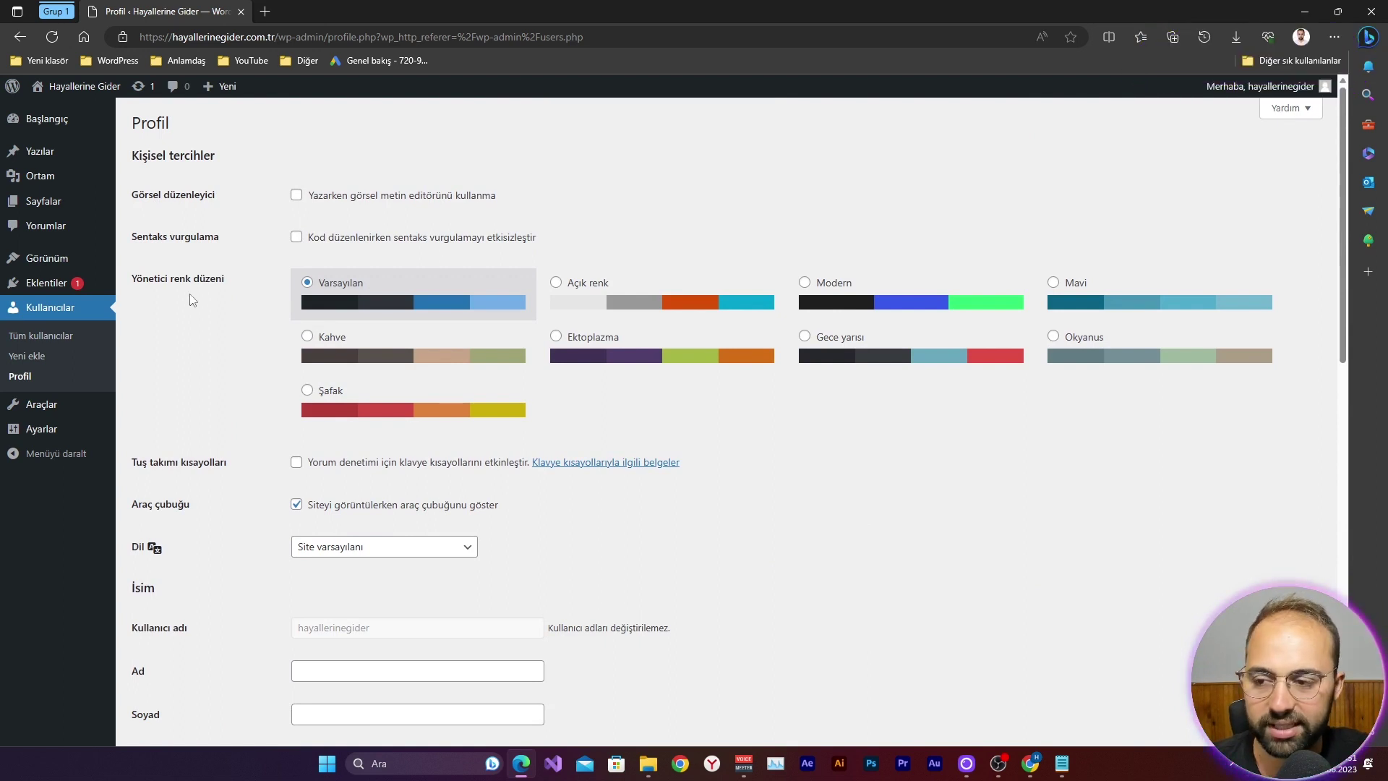
Step: Preview the Şafak, Varsayılan, Okyanus, Mavi and Modern colour schemes, then settle on Gece yarısı
{"action": "left_click", "coordinate": [307, 390]}
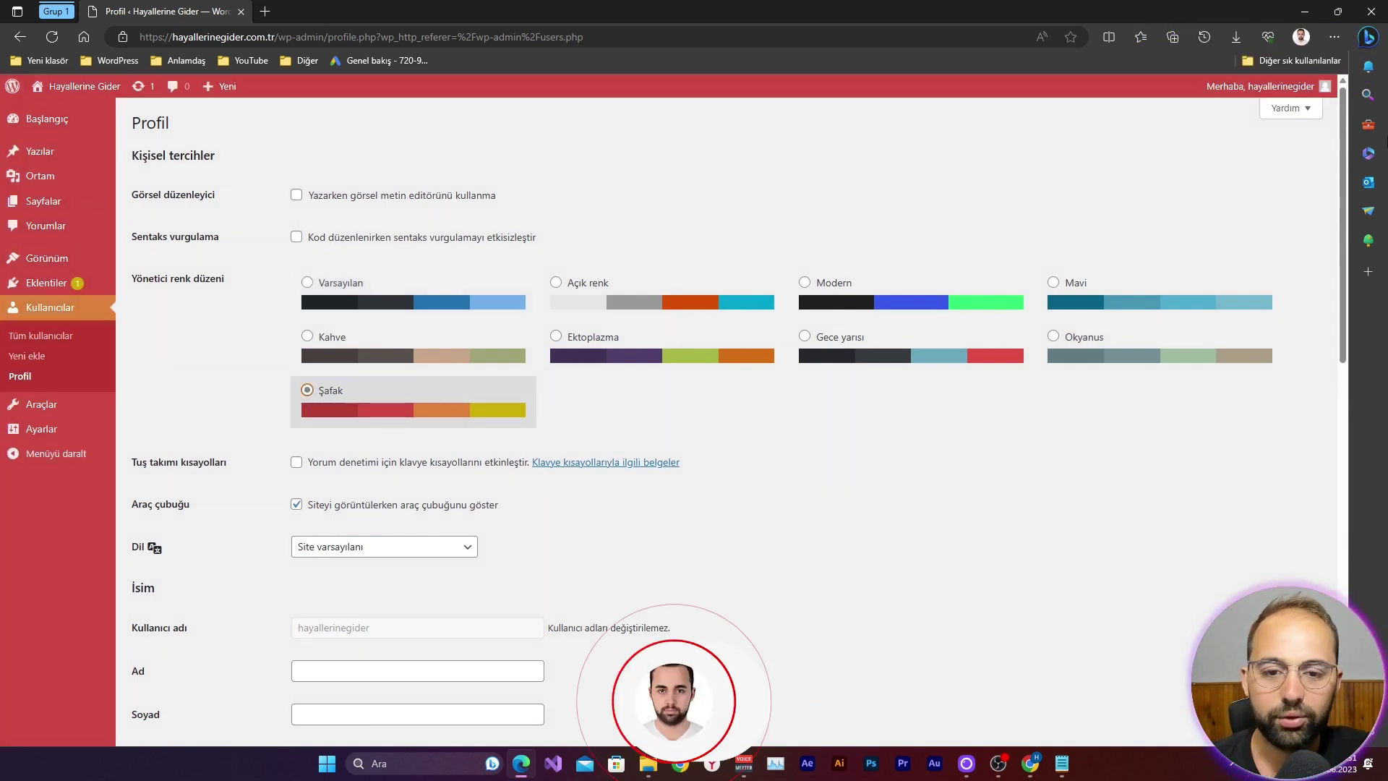
{"action": "left_click", "coordinate": [809, 339]}
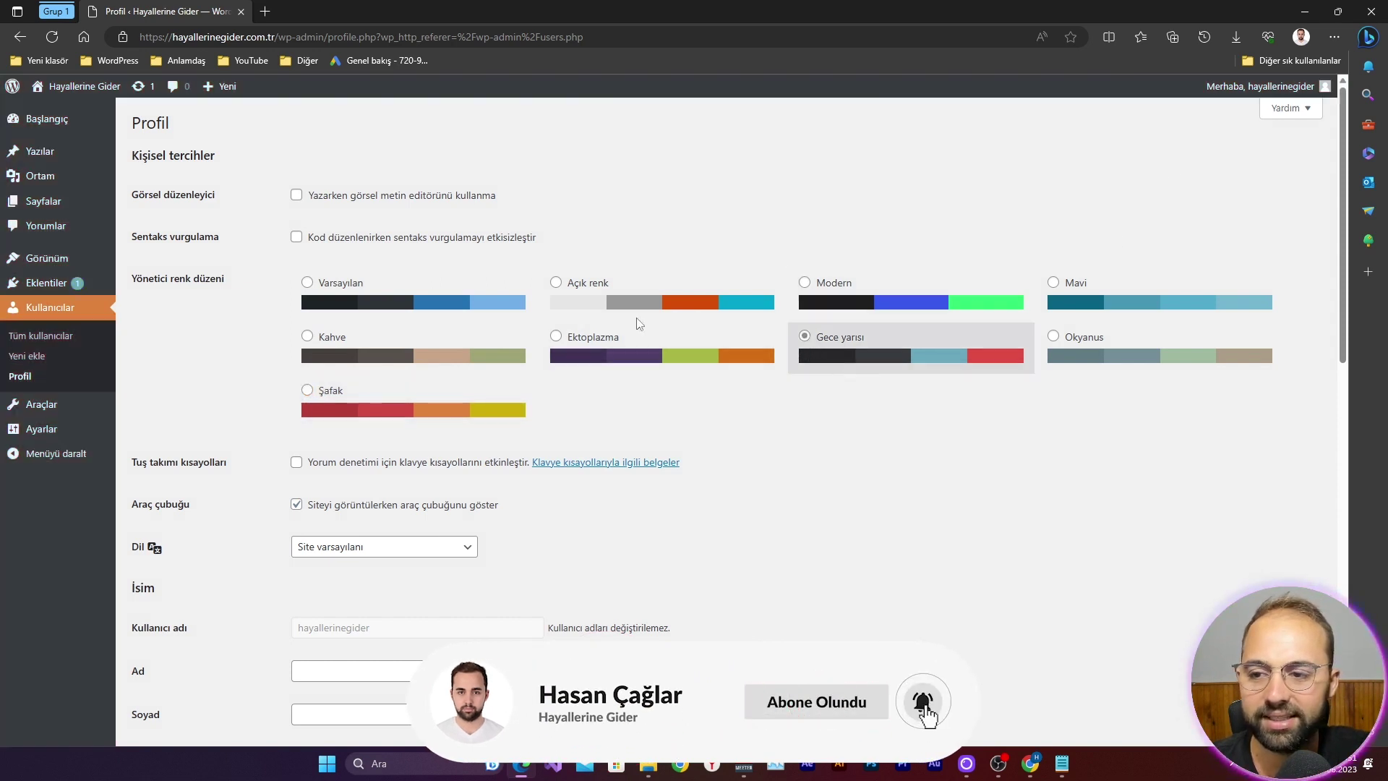
{"action": "left_click", "coordinate": [332, 290]}
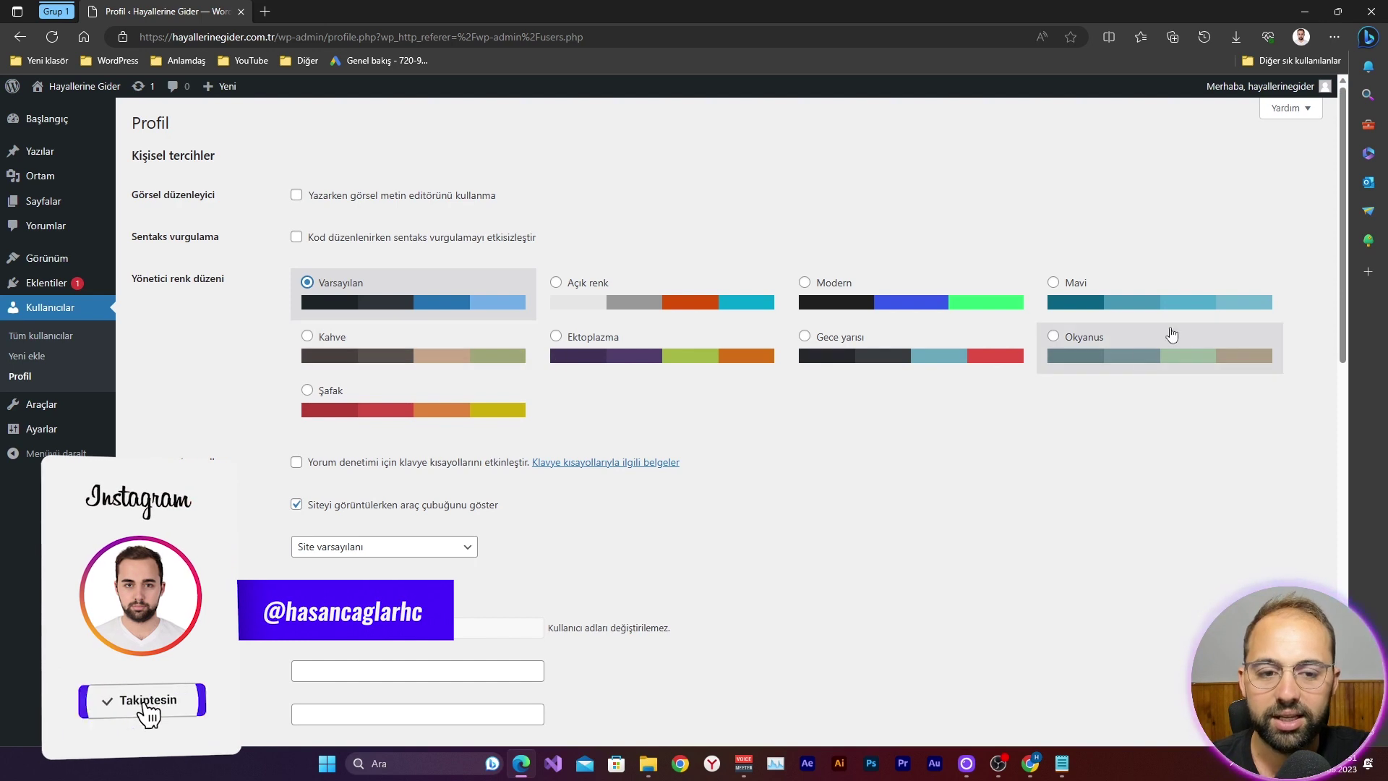
{"action": "left_click", "coordinate": [1063, 337]}
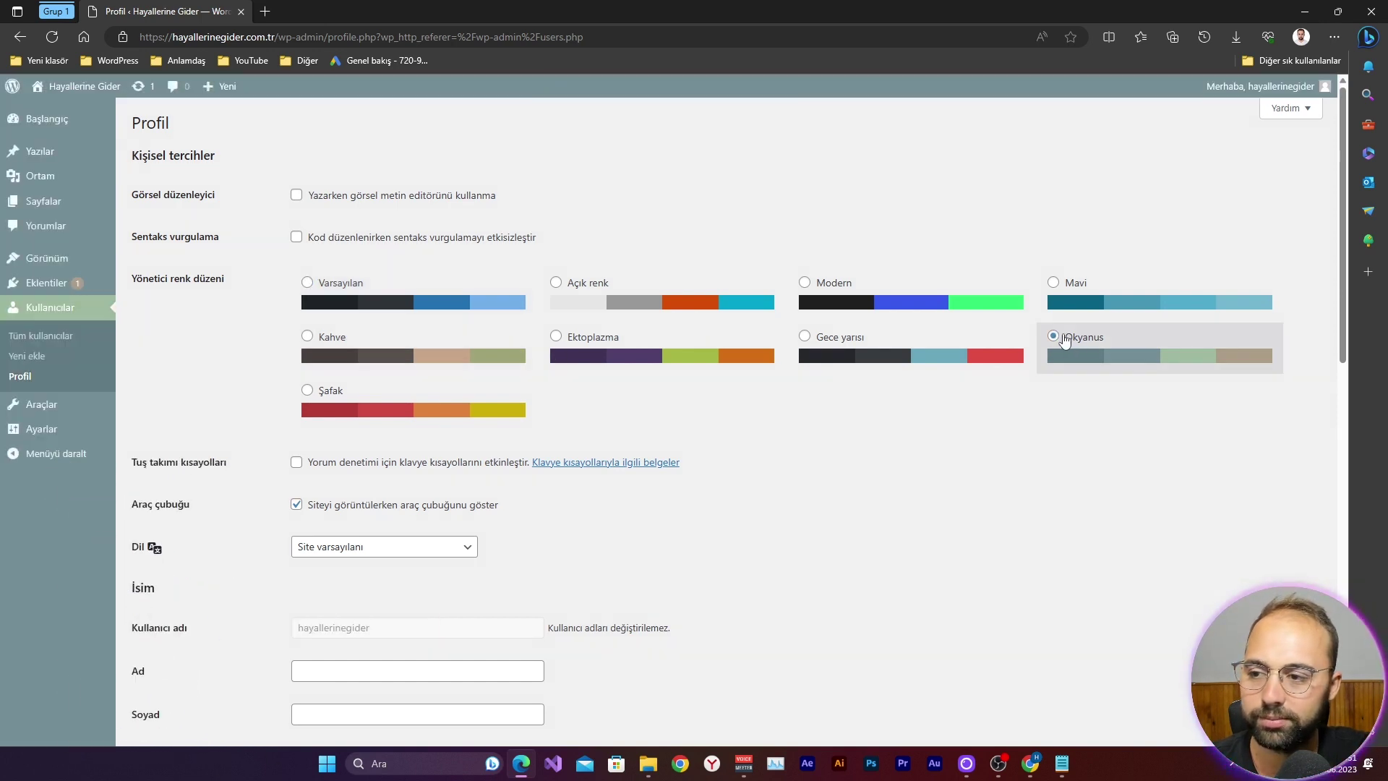
{"action": "left_click", "coordinate": [1054, 284]}
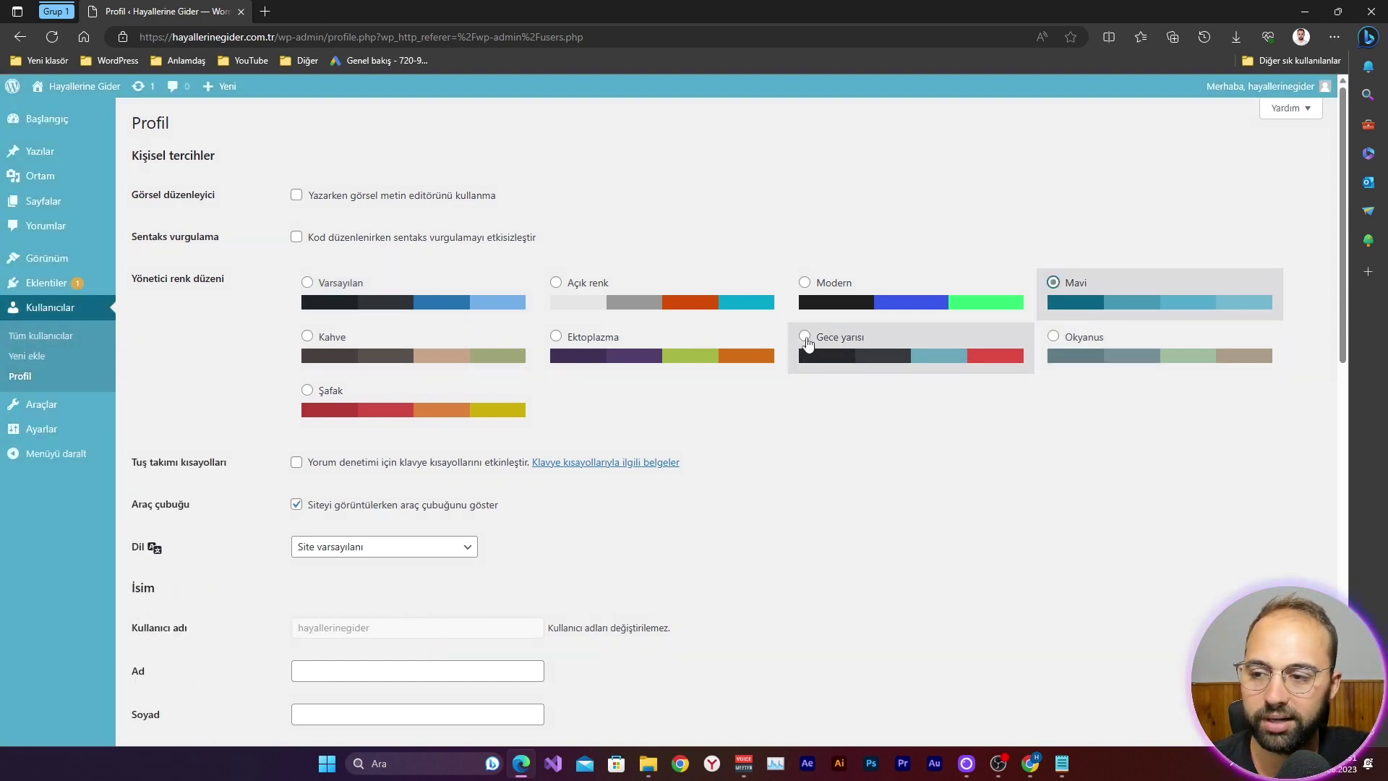
{"action": "left_click", "coordinate": [805, 282]}
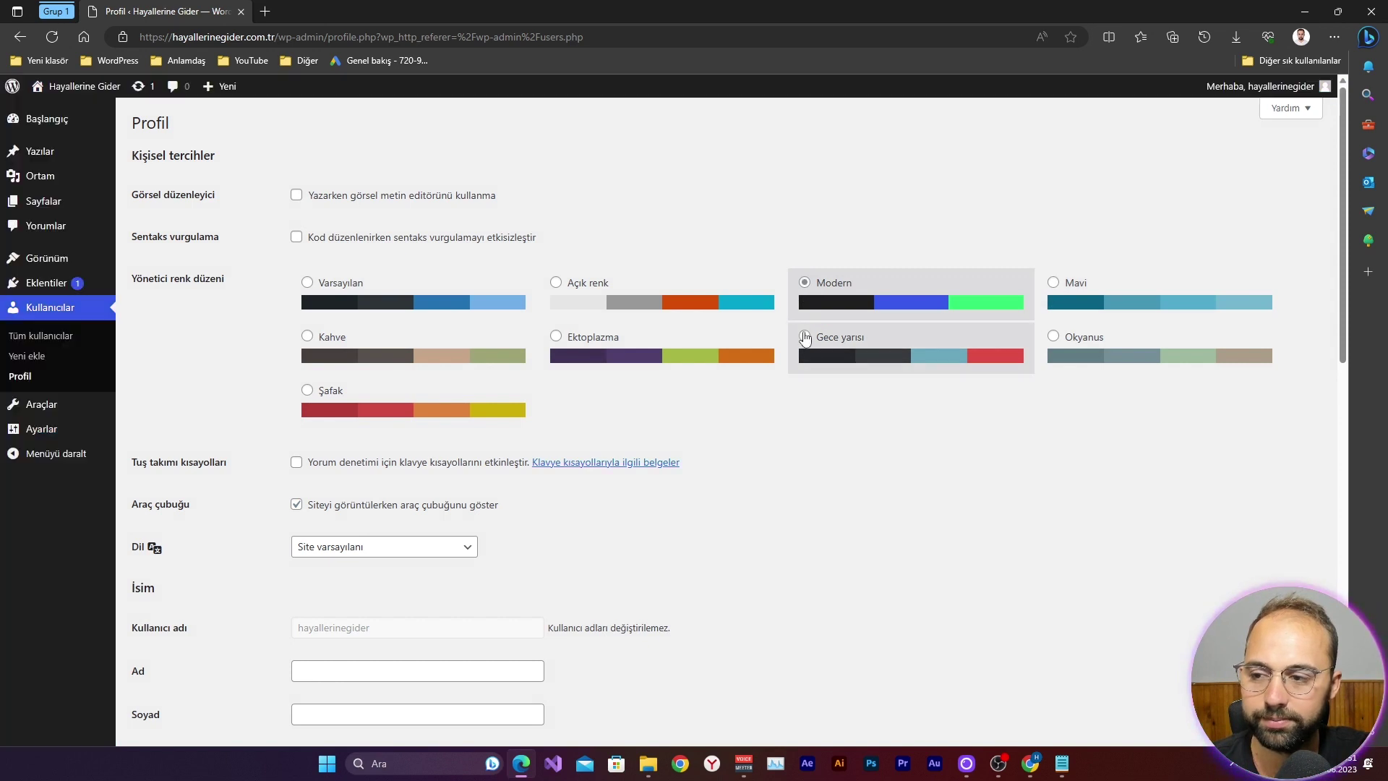
{"action": "left_click", "coordinate": [805, 337]}
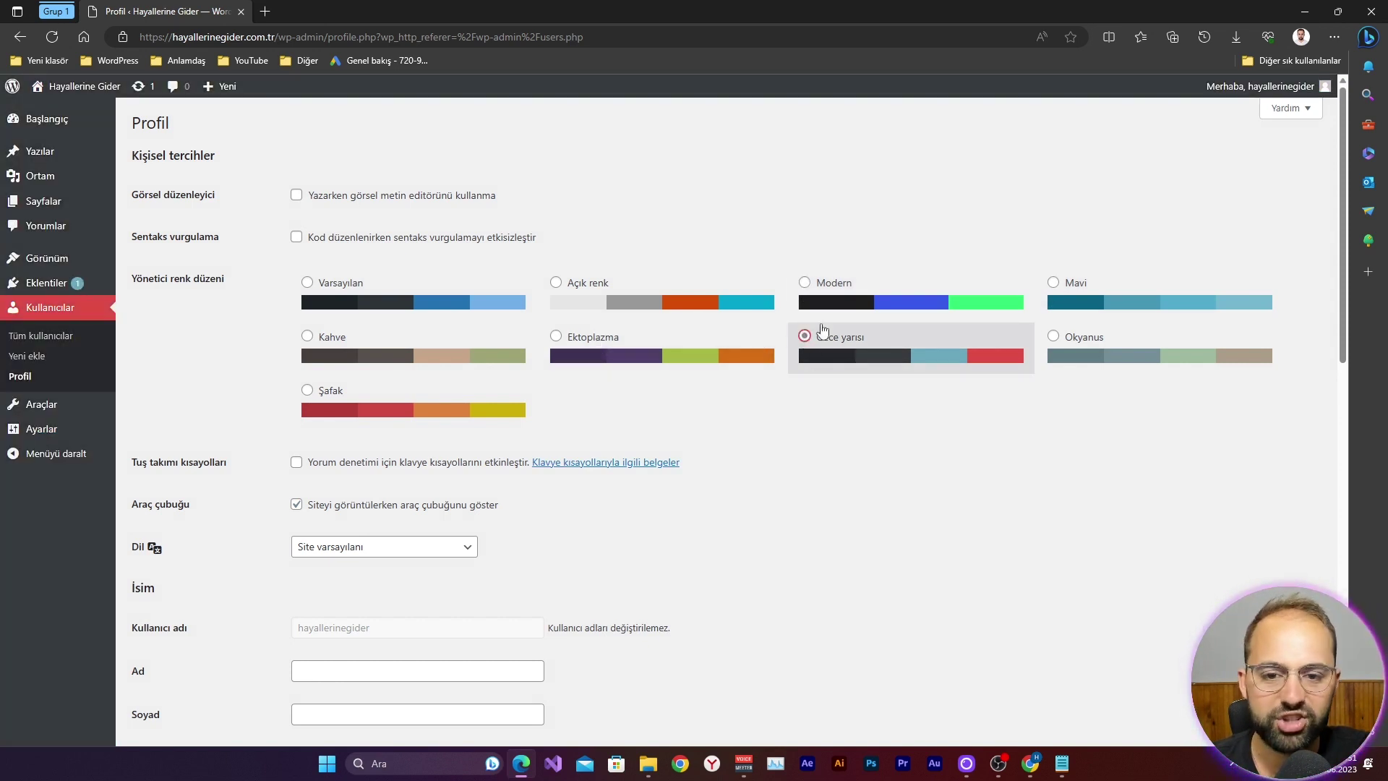
{"action": "scroll", "coordinate": [473, 403], "scroll_direction": "down", "scroll_amount": 3}
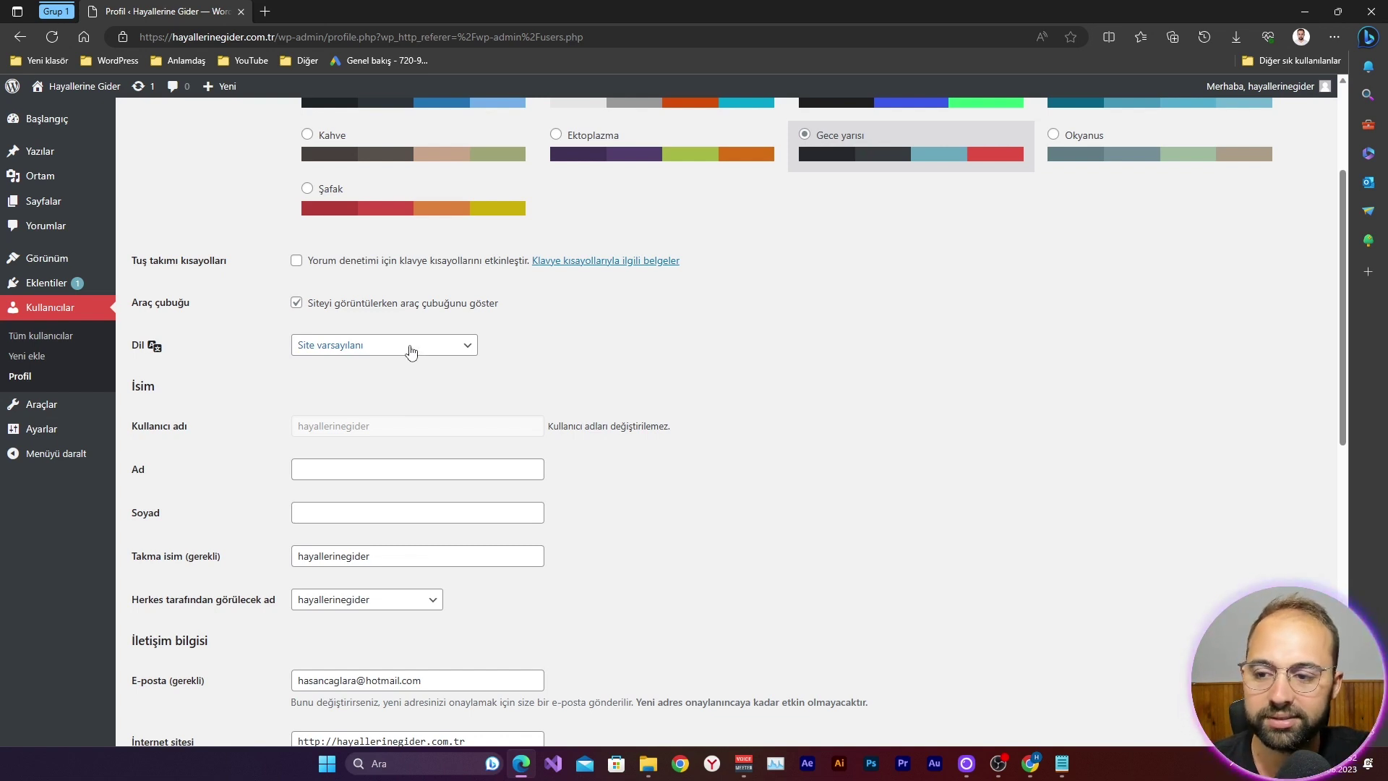
Step: Change the profile language from Site varsayılanı to Türkçe
{"action": "left_click", "coordinate": [361, 348]}
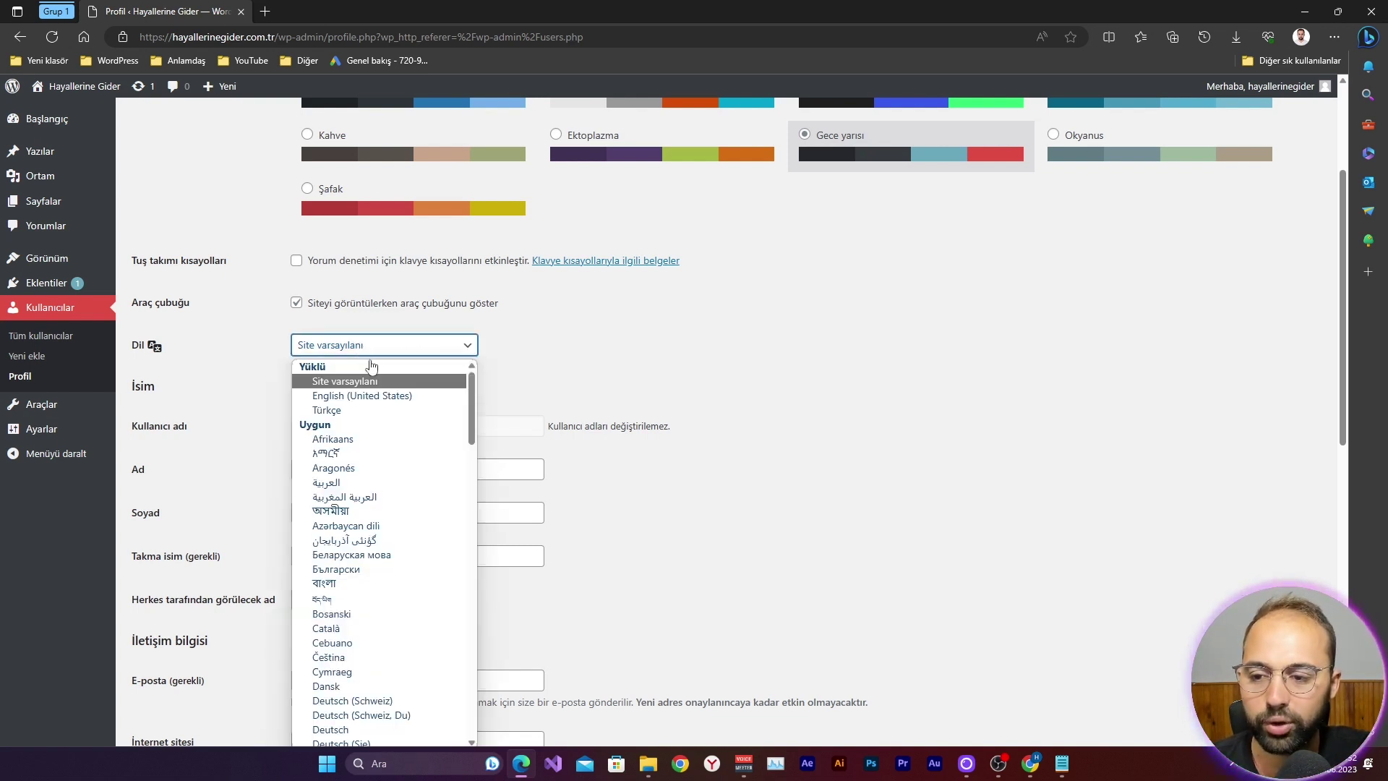
{"action": "left_click", "coordinate": [364, 411]}
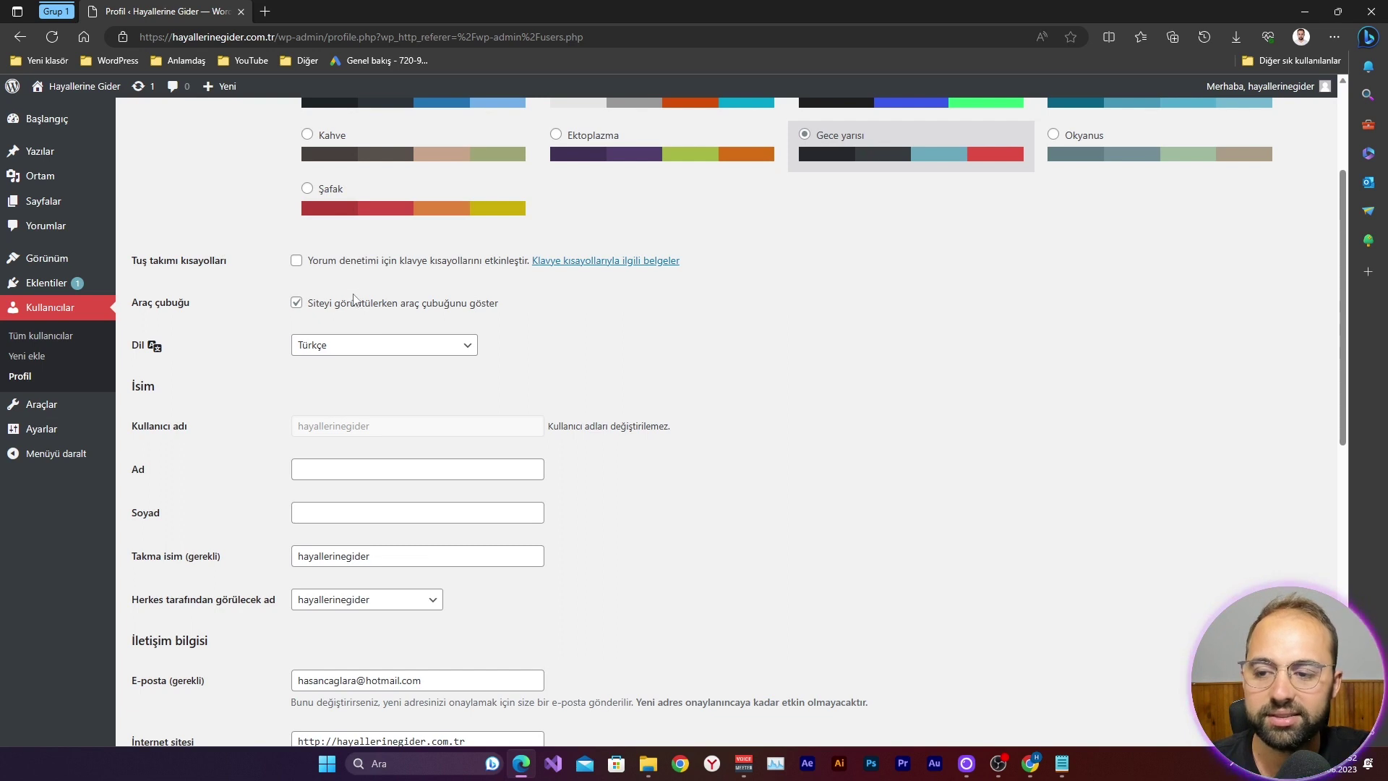
{"action": "scroll", "coordinate": [354, 299], "scroll_direction": "down", "scroll_amount": 4}
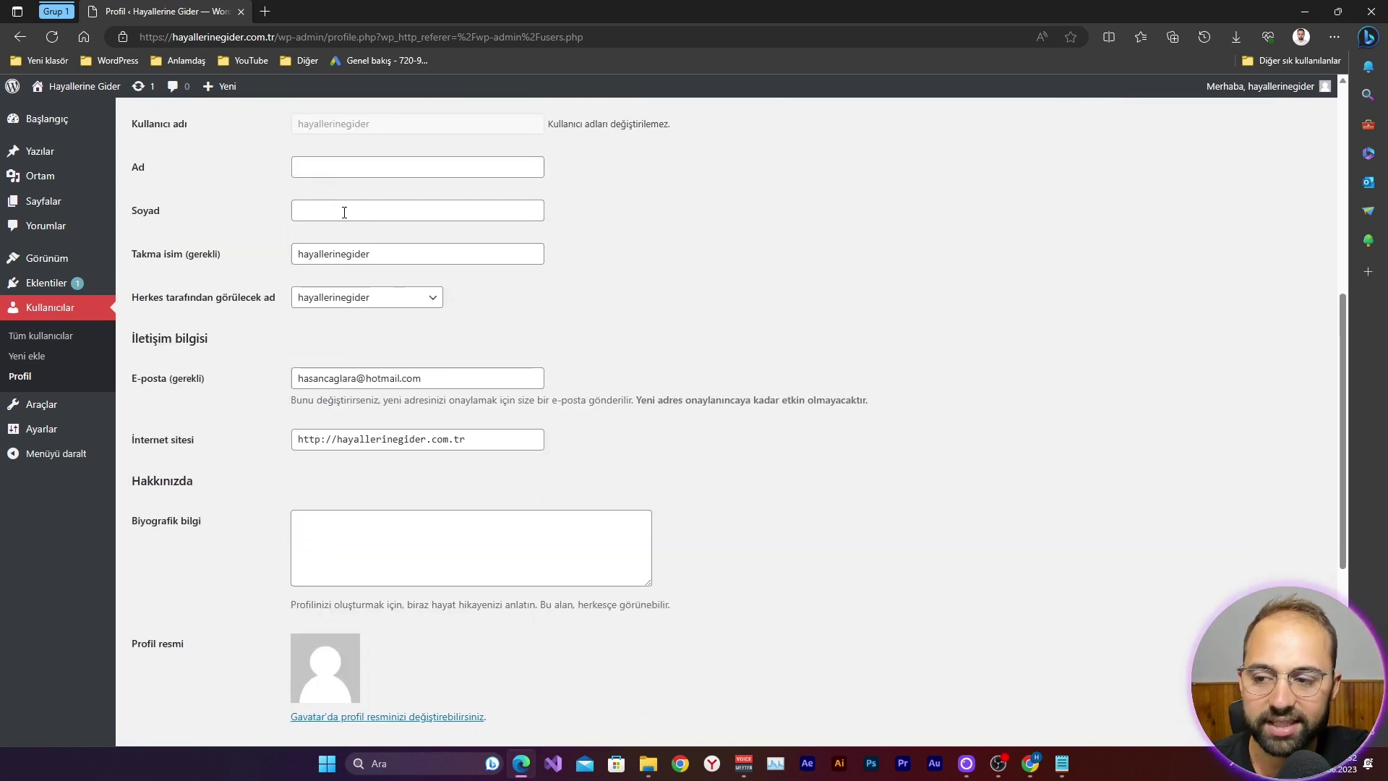
Step: Check the public display name choices and leave the setting unchanged
{"action": "left_click", "coordinate": [349, 299]}
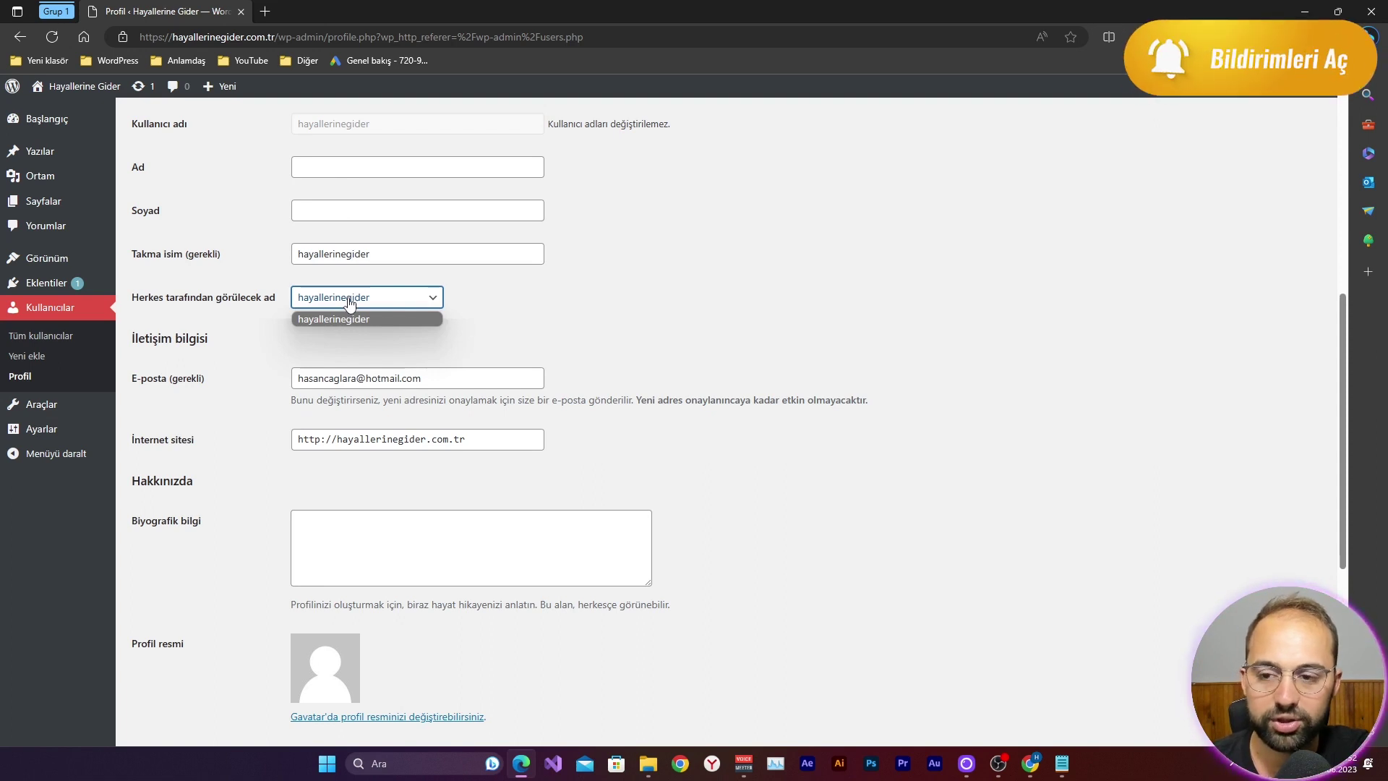
{"action": "left_click", "coordinate": [349, 299]}
{"action": "scroll", "coordinate": [358, 325], "scroll_direction": "up", "scroll_amount": 3}
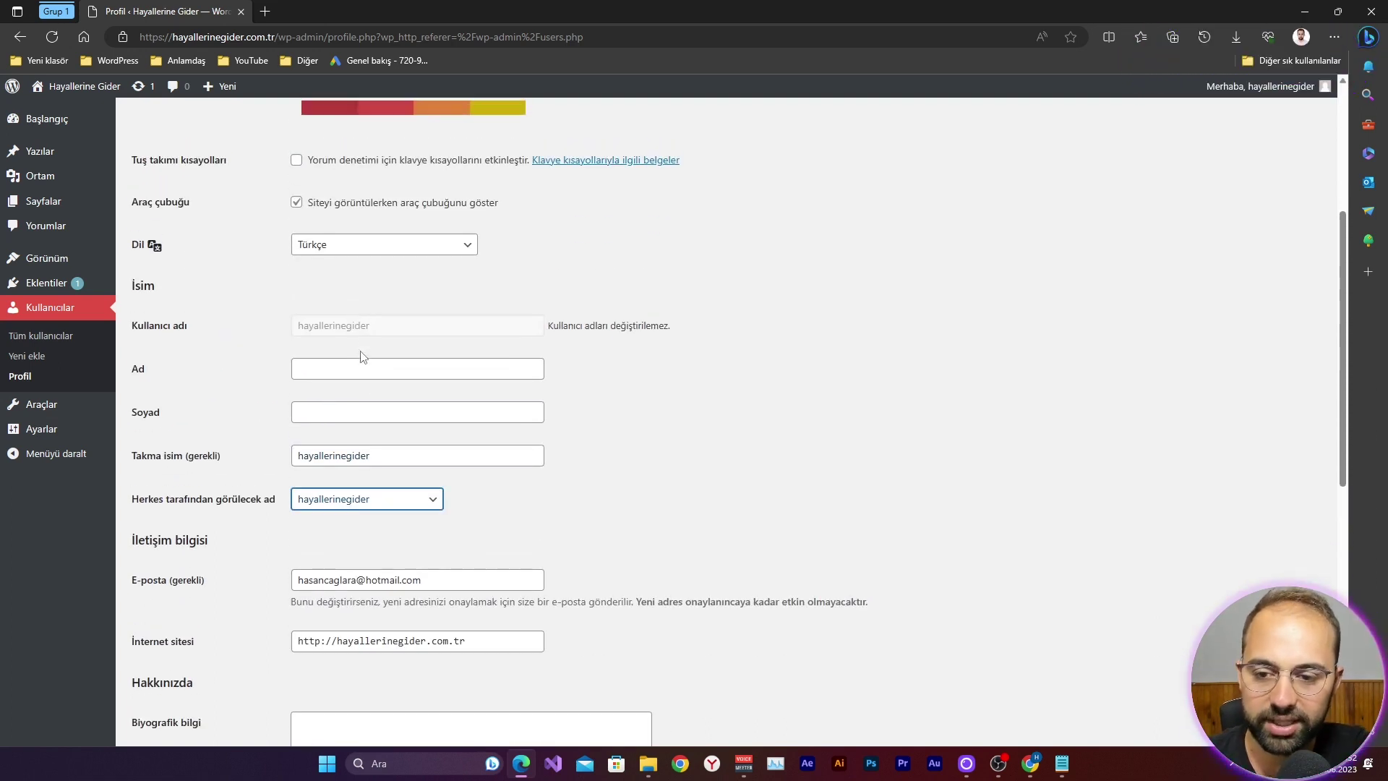
{"action": "left_click_drag", "start_coordinate": [393, 339], "coordinate": [350, 326]}
{"action": "left_click", "coordinate": [348, 334]}
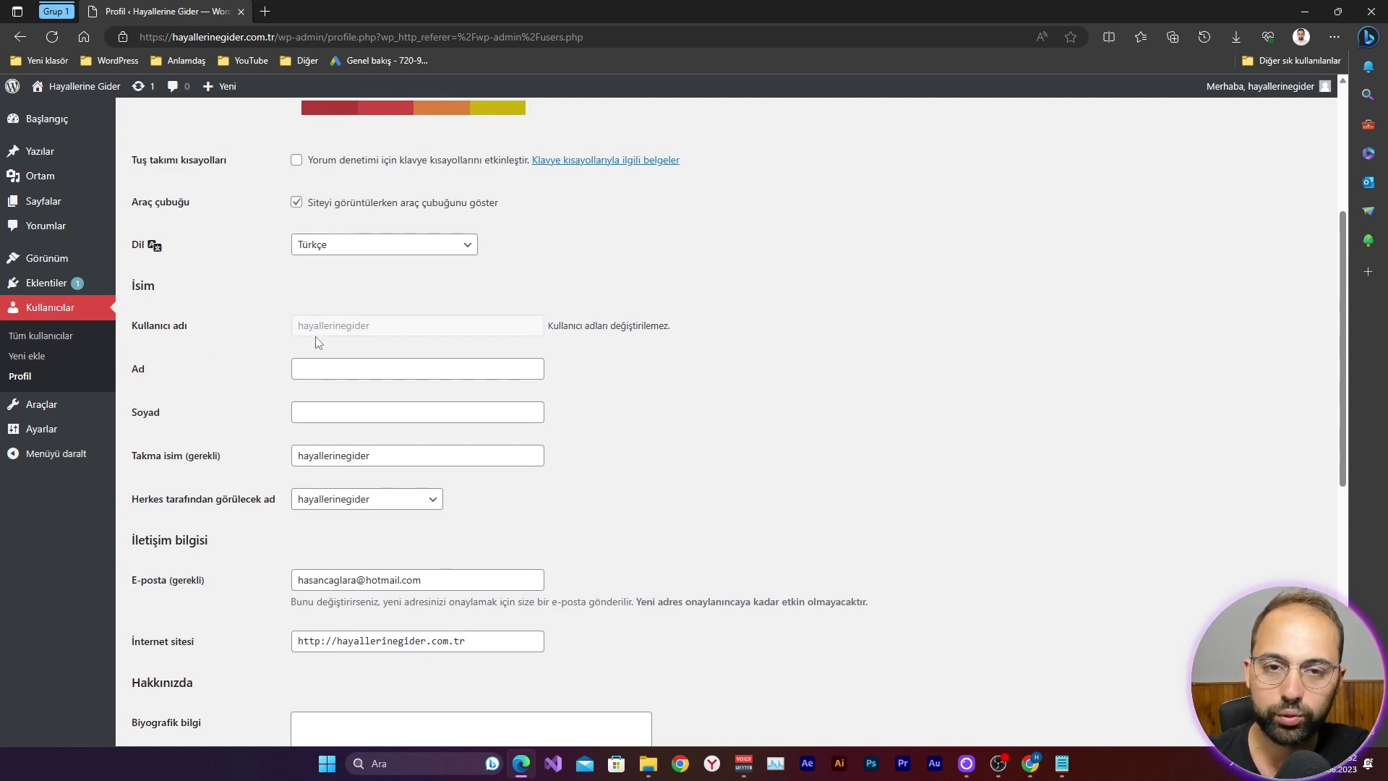
Step: Enter the user's first name in Ad and last name in Soyad, keeping the current display name
{"action": "left_click", "coordinate": [370, 367]}
{"action": "key", "text": "Tab"}
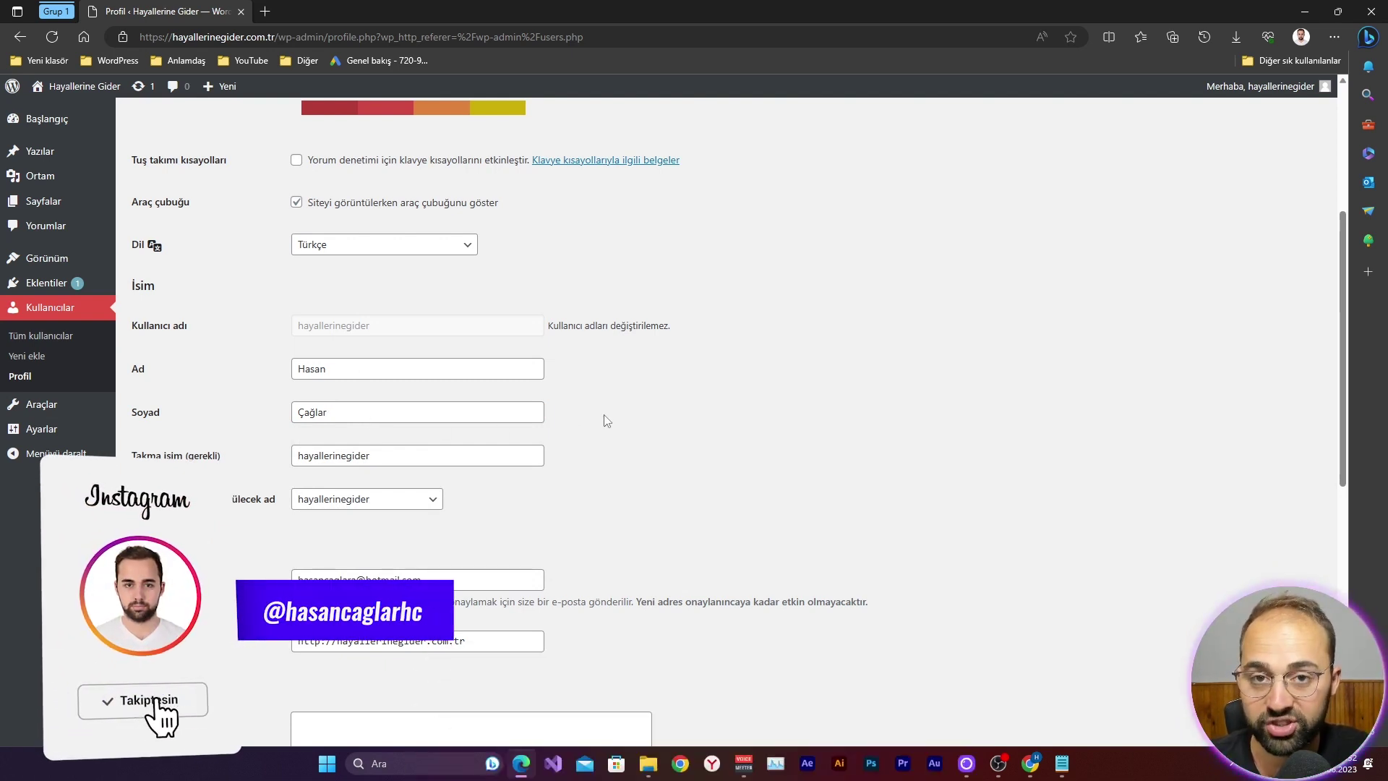
{"action": "left_click", "coordinate": [430, 499]}
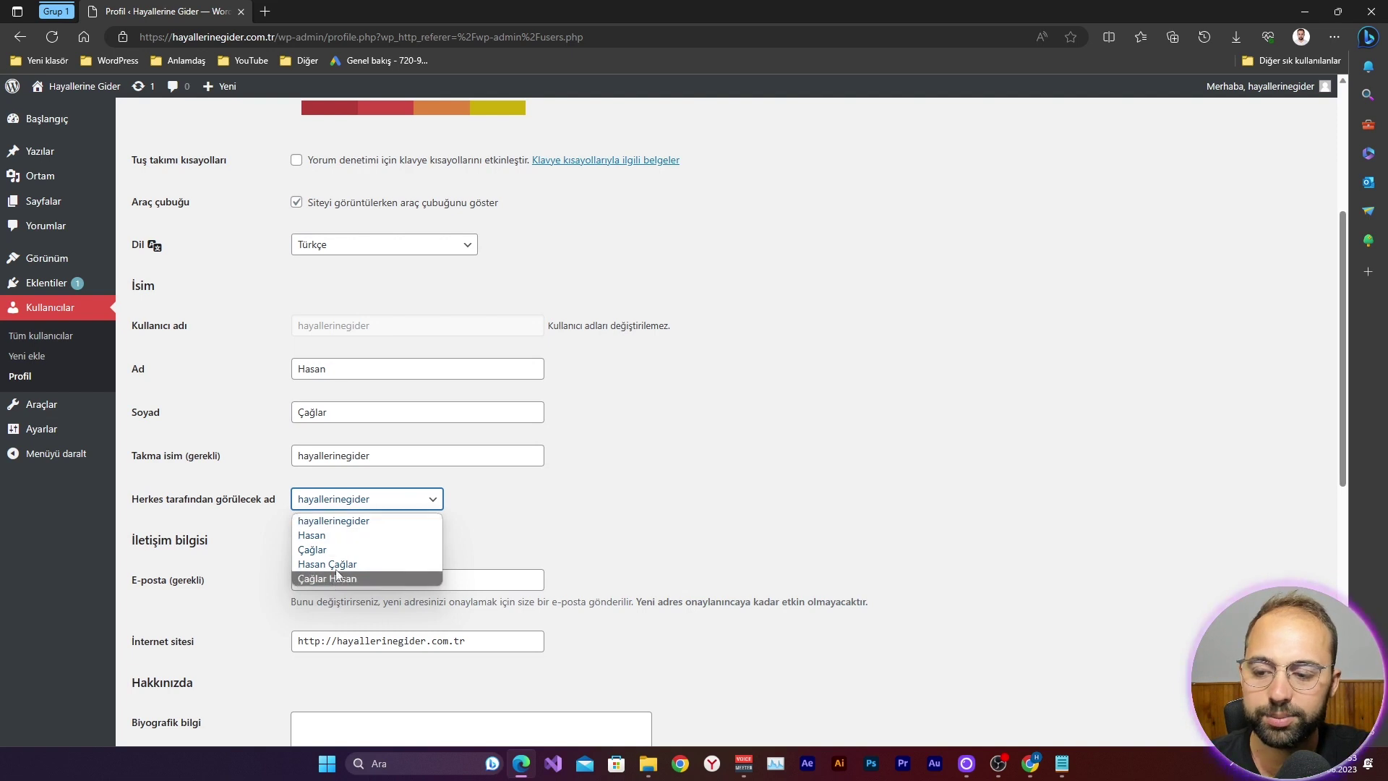
{"action": "left_click", "coordinate": [384, 522]}
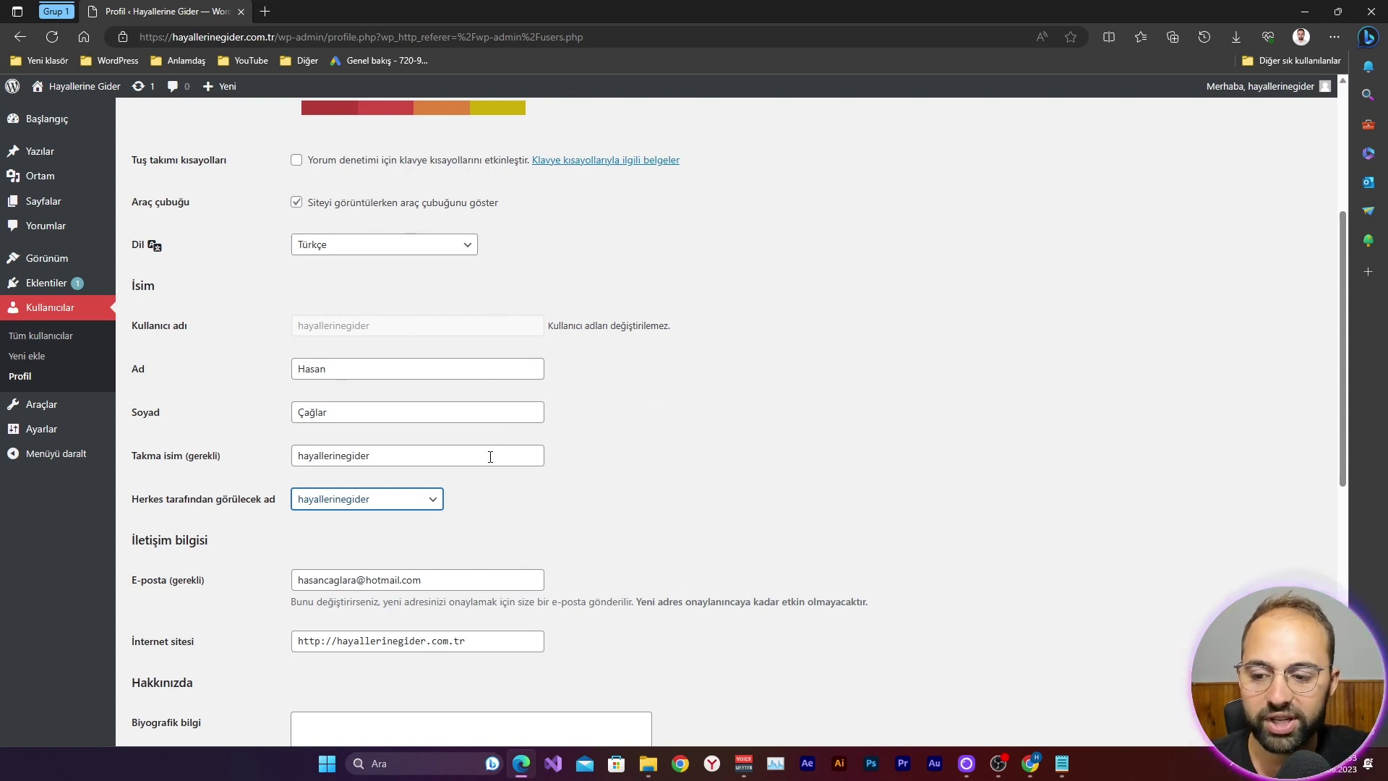
{"action": "scroll", "coordinate": [485, 423], "scroll_direction": "down", "scroll_amount": 4}
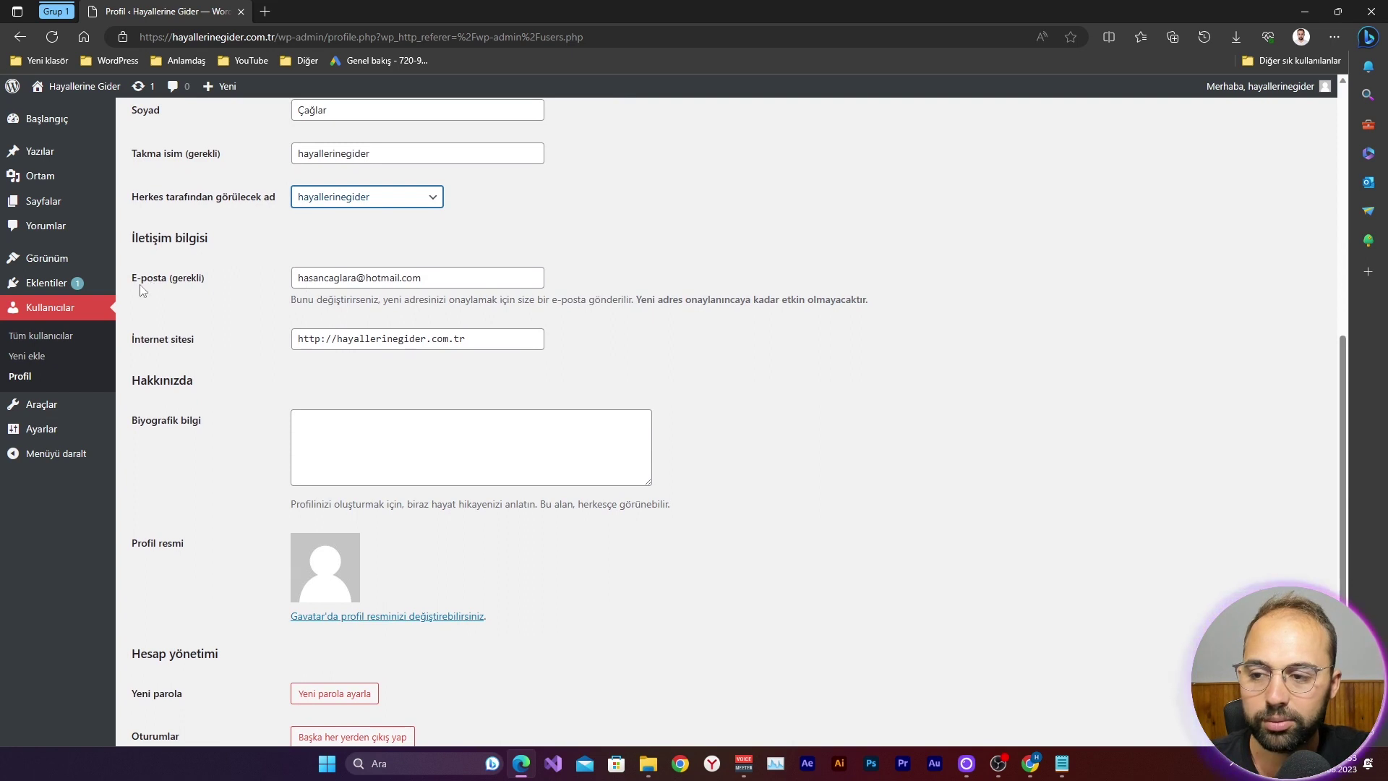
{"action": "left_click", "coordinate": [321, 341]}
{"action": "type", "text": "s"}
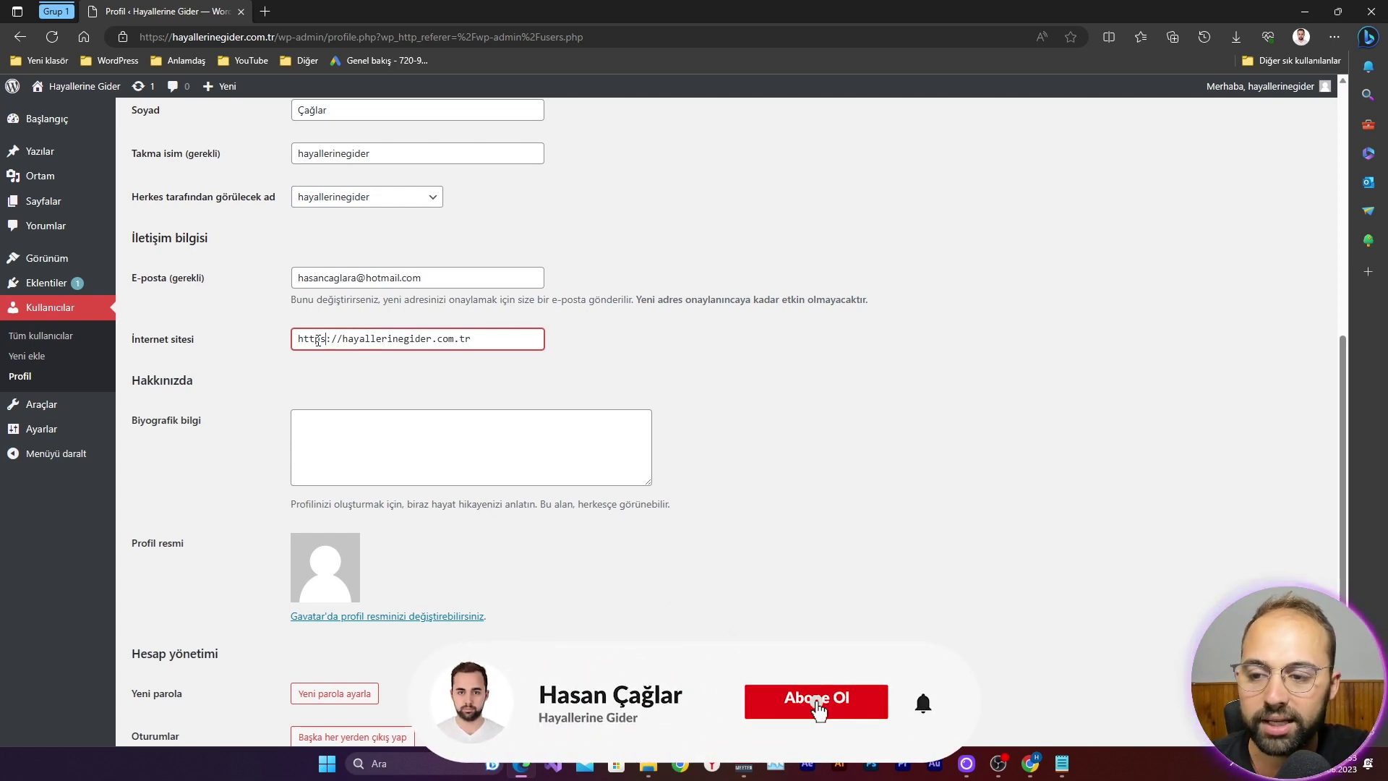
{"action": "scroll", "coordinate": [318, 341], "scroll_direction": "down", "scroll_amount": 3}
{"action": "scroll", "coordinate": [377, 355], "scroll_direction": "up", "scroll_amount": 2}
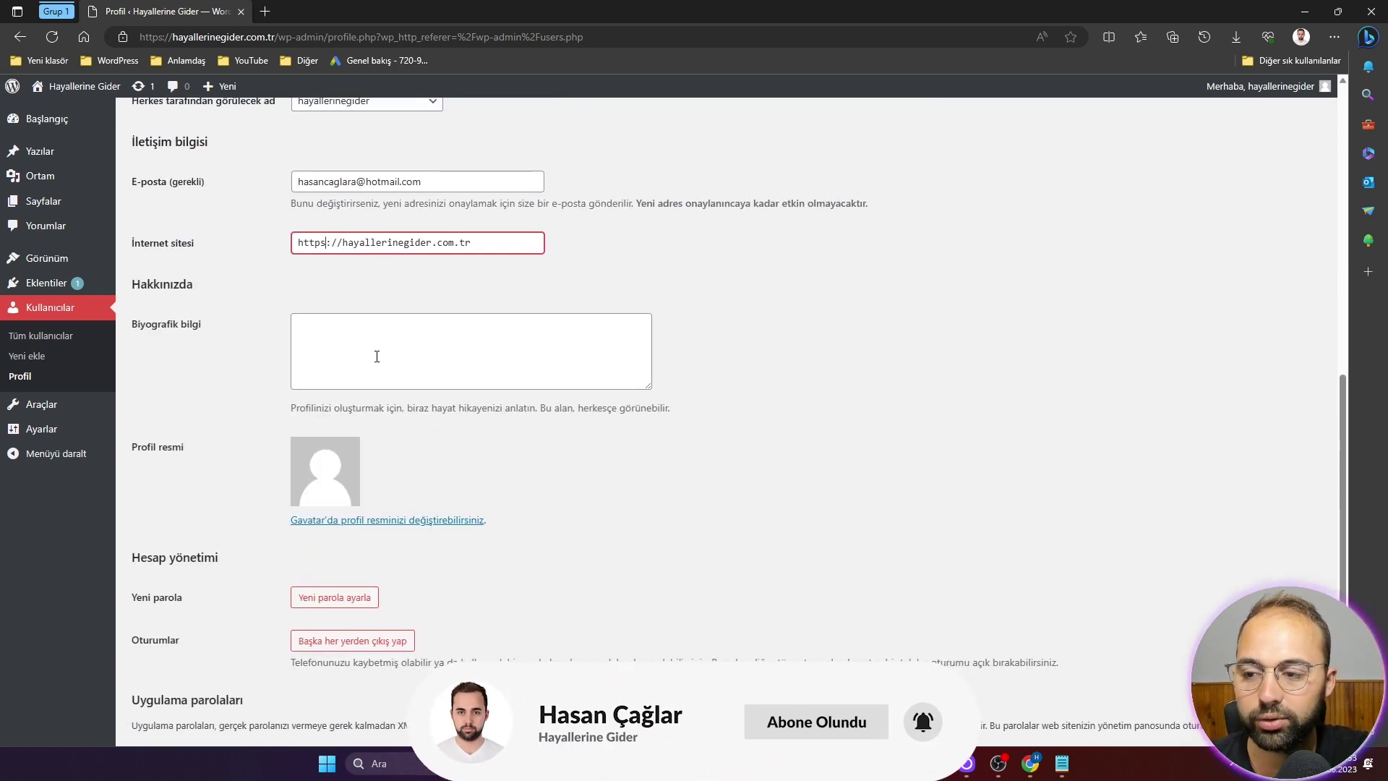
{"action": "left_click", "coordinate": [379, 344]}
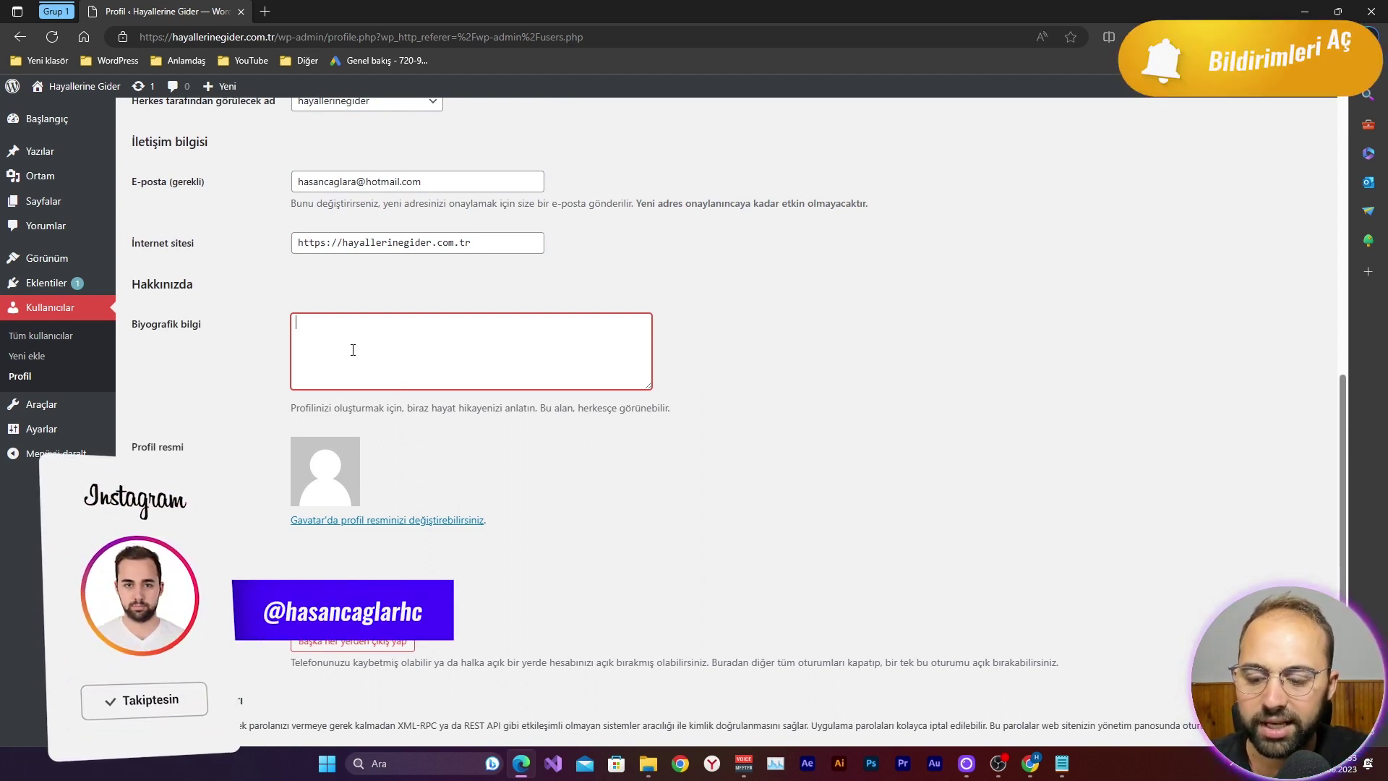
Step: Clear the stray characters and write the biography 'Hayallerine gider 1299 yılında kurulan bir pisikolojik harekatın eseridir.'
{"action": "type", "text": "Hayallerine gider 1299 yılında kurulan bir pisikolijik harekatın eseridir."}
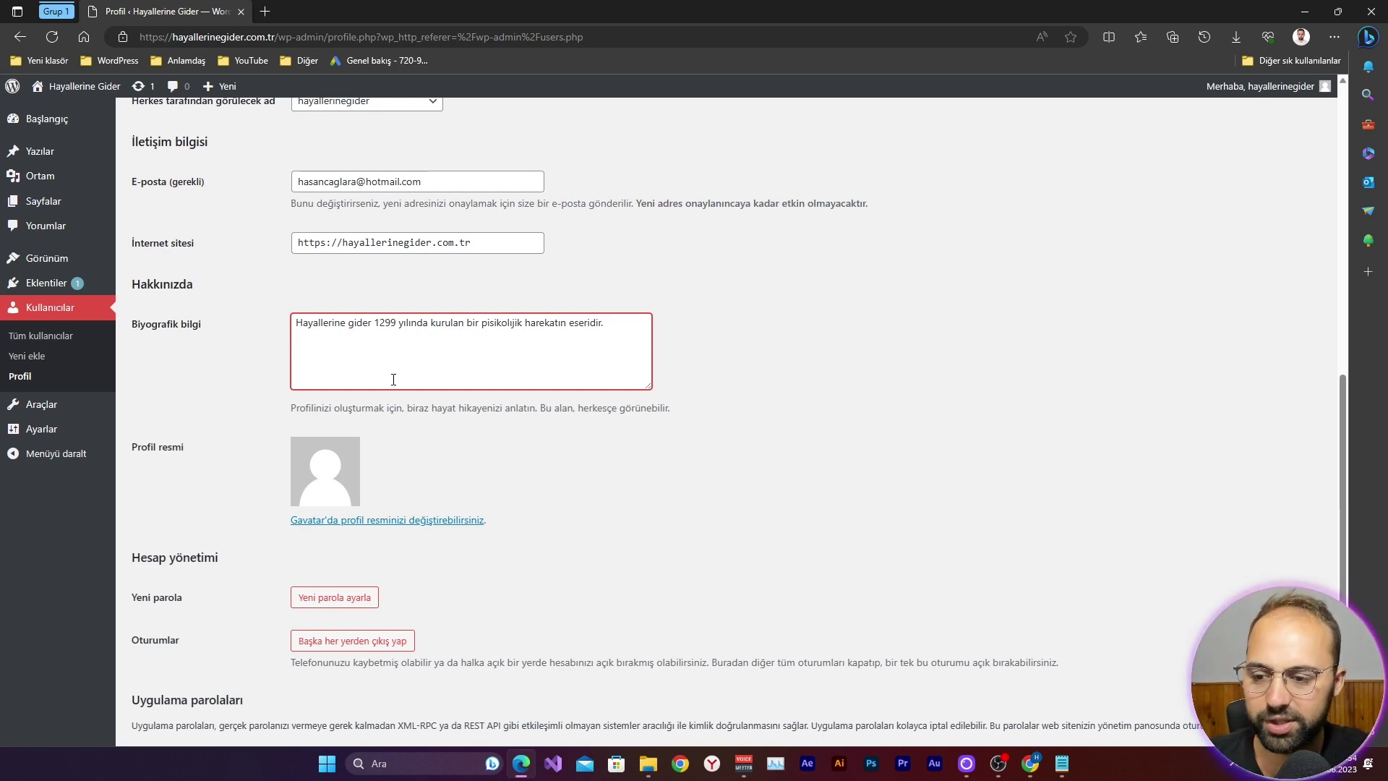
{"action": "scroll", "coordinate": [432, 364], "scroll_direction": "down", "scroll_amount": 3}
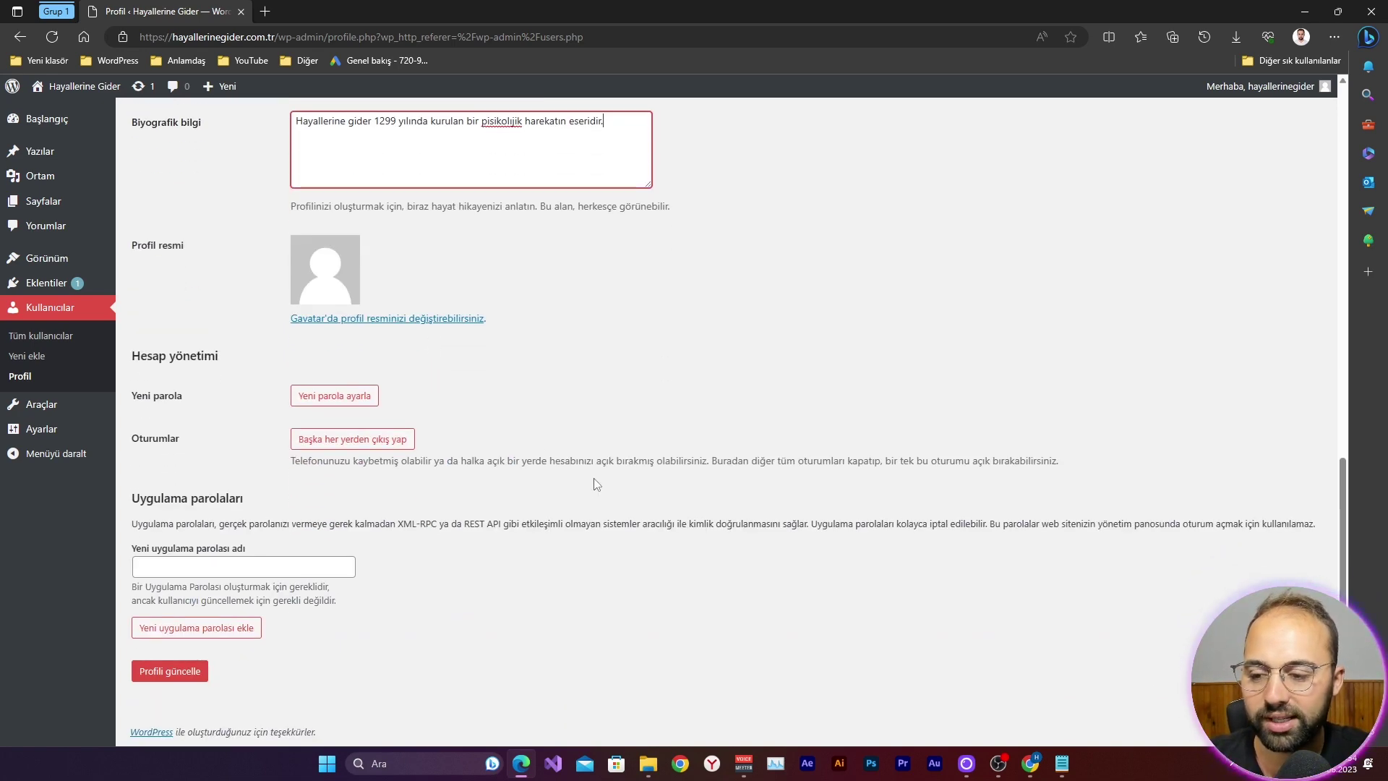
{"action": "scroll", "coordinate": [506, 491], "scroll_direction": "up", "scroll_amount": 10}
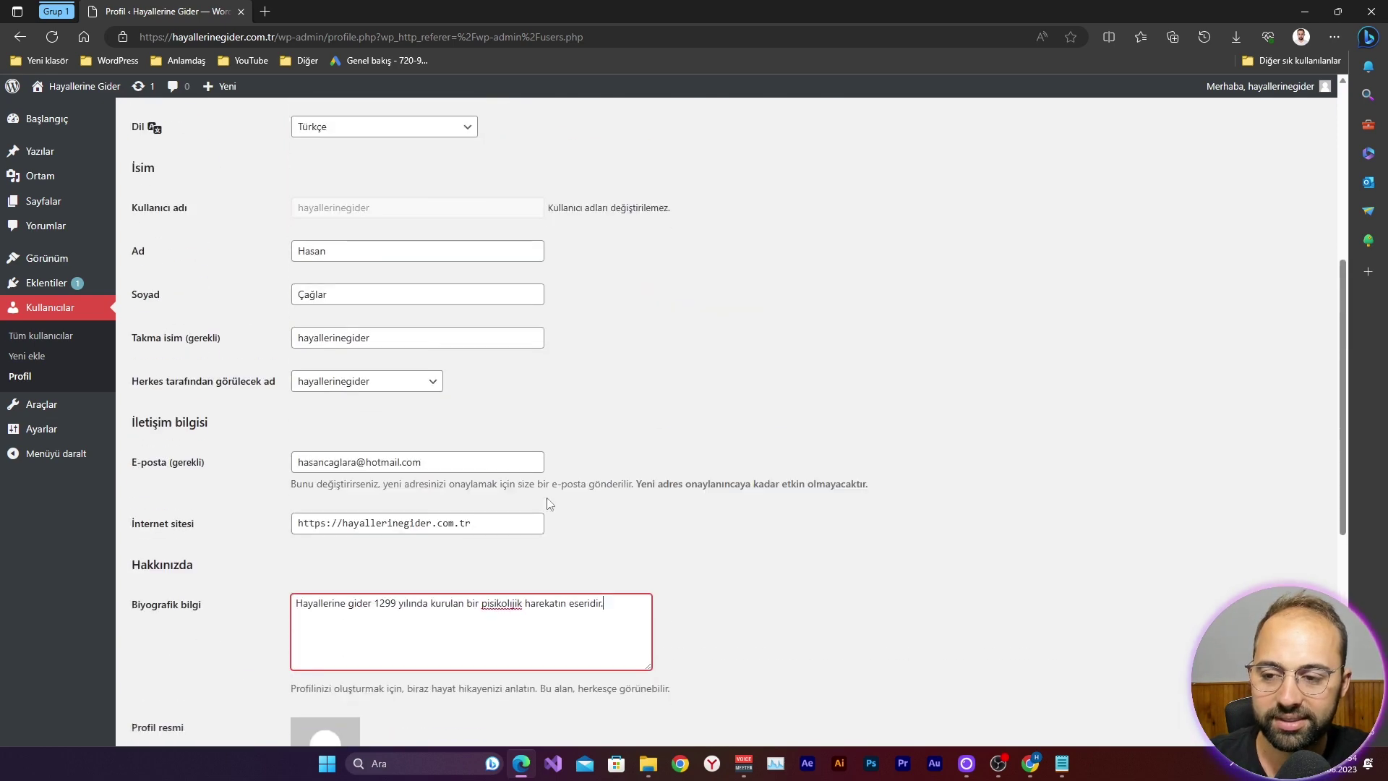
{"action": "scroll", "coordinate": [594, 521], "scroll_direction": "up", "scroll_amount": 5}
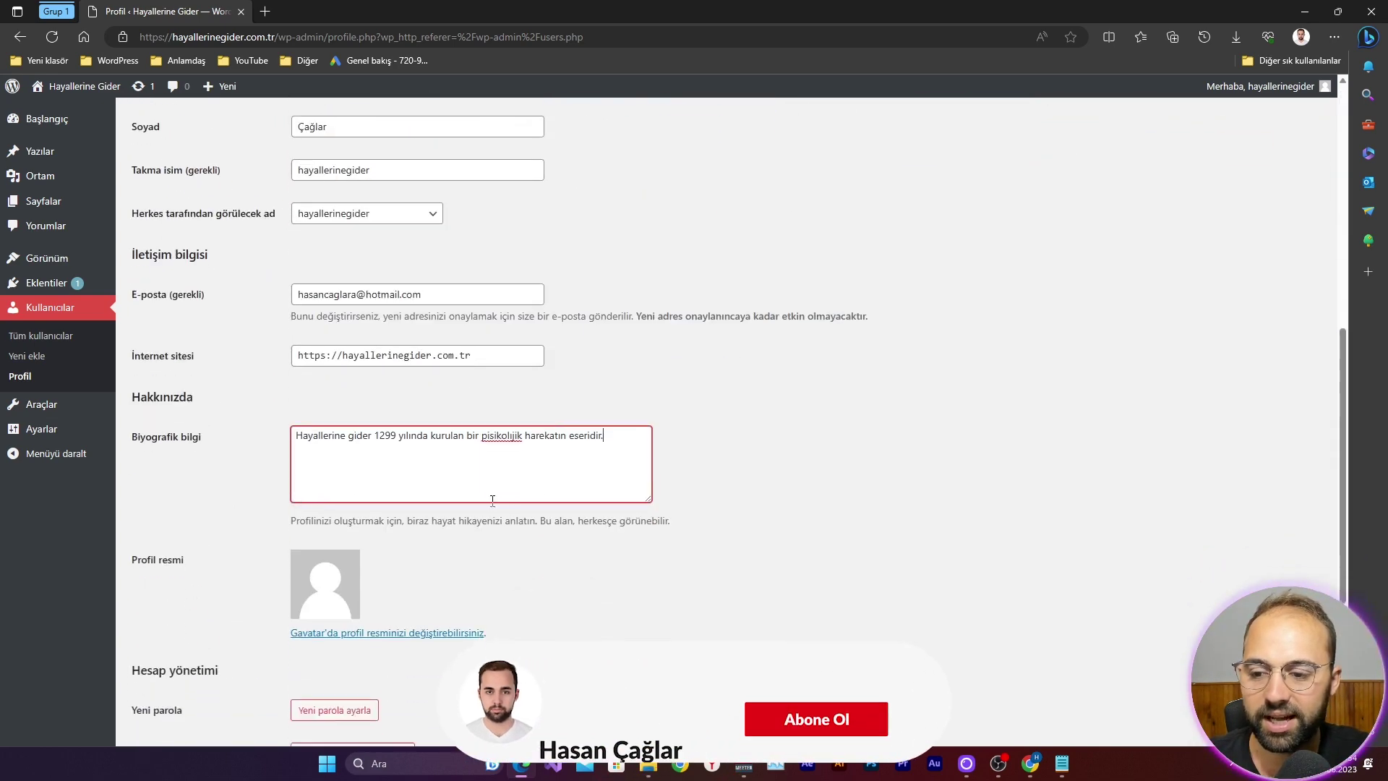
{"action": "scroll", "coordinate": [493, 501], "scroll_direction": "down", "scroll_amount": 5}
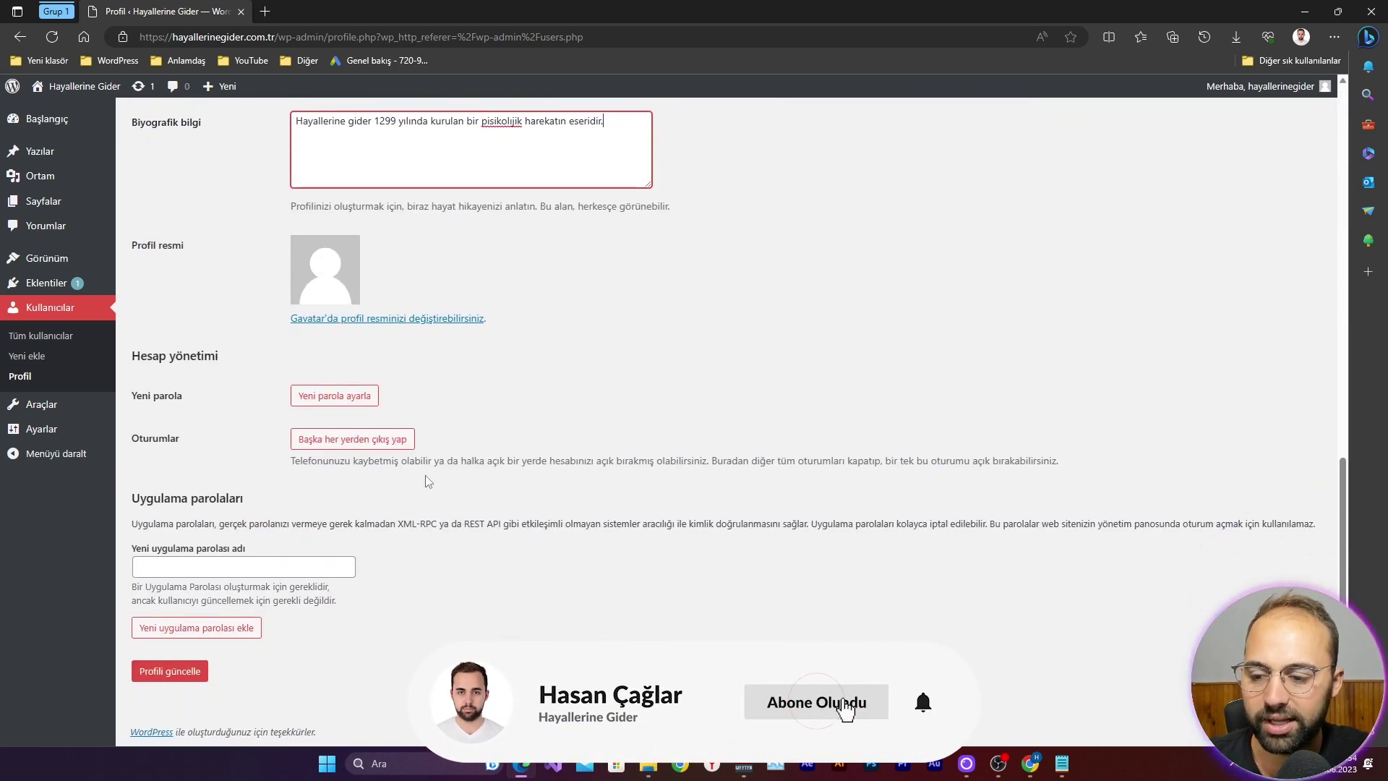
Step: Save the profile, confirm the 'Profil güncellendi.' notice, and go to the Kullanıcılar list
{"action": "left_click", "coordinate": [167, 671]}
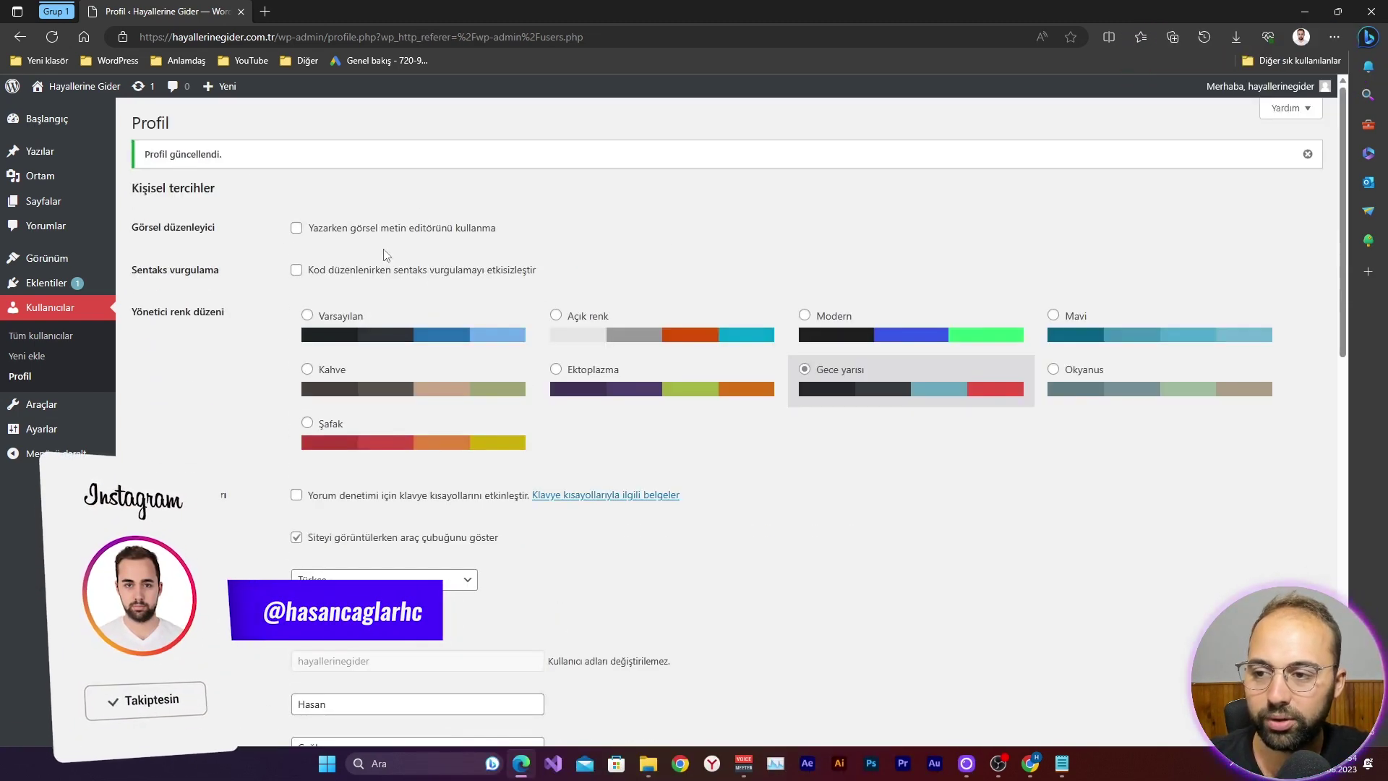
{"action": "scroll", "coordinate": [506, 376], "scroll_direction": "down", "scroll_amount": 13}
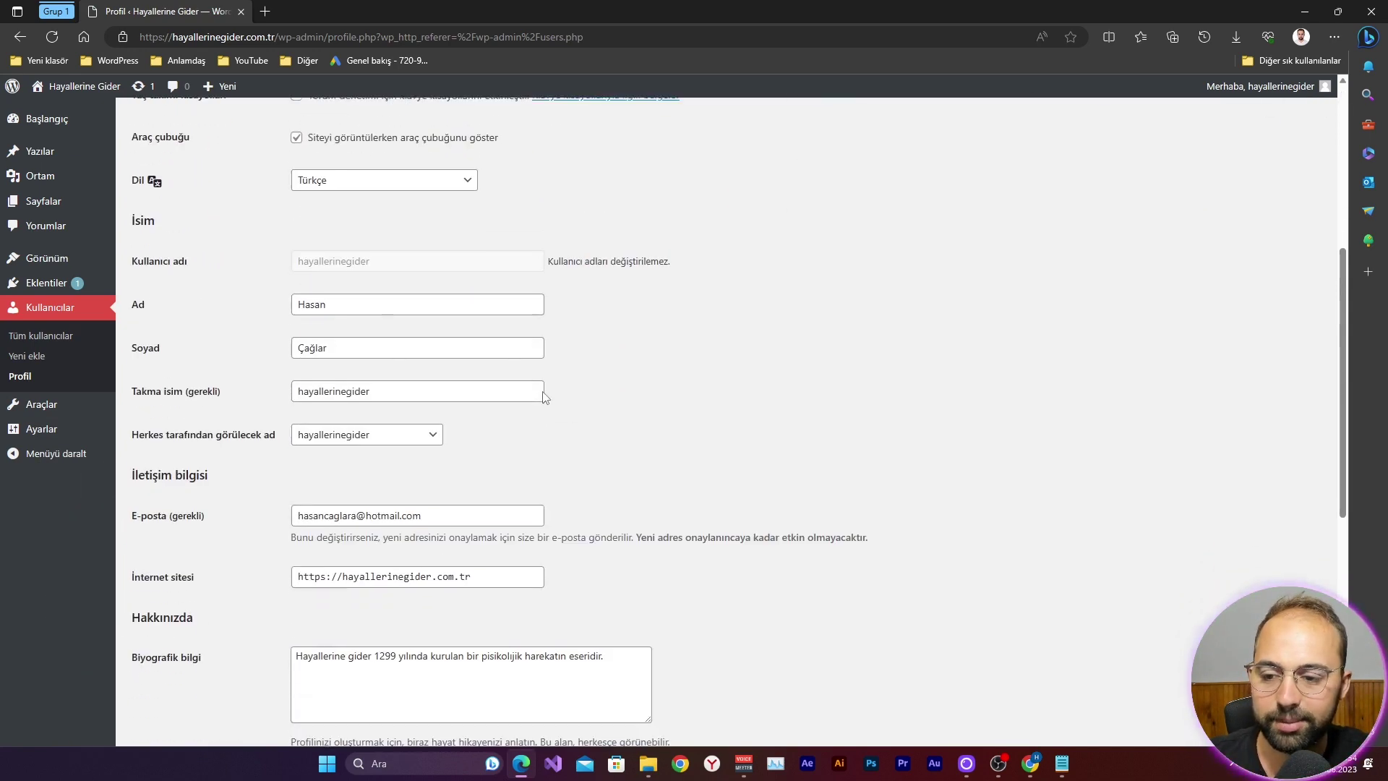
{"action": "scroll", "coordinate": [406, 355], "scroll_direction": "up", "scroll_amount": 2}
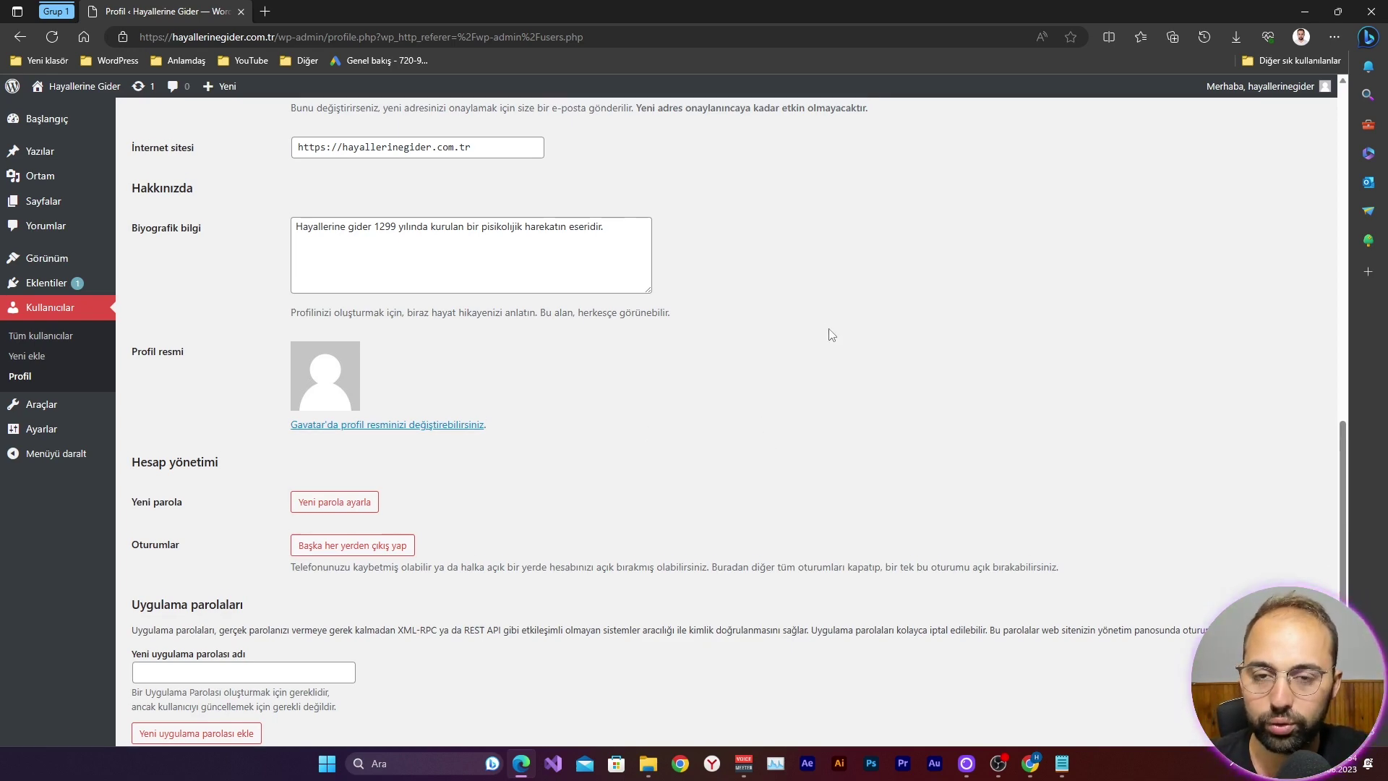
{"action": "scroll", "coordinate": [828, 345], "scroll_direction": "up", "scroll_amount": 12}
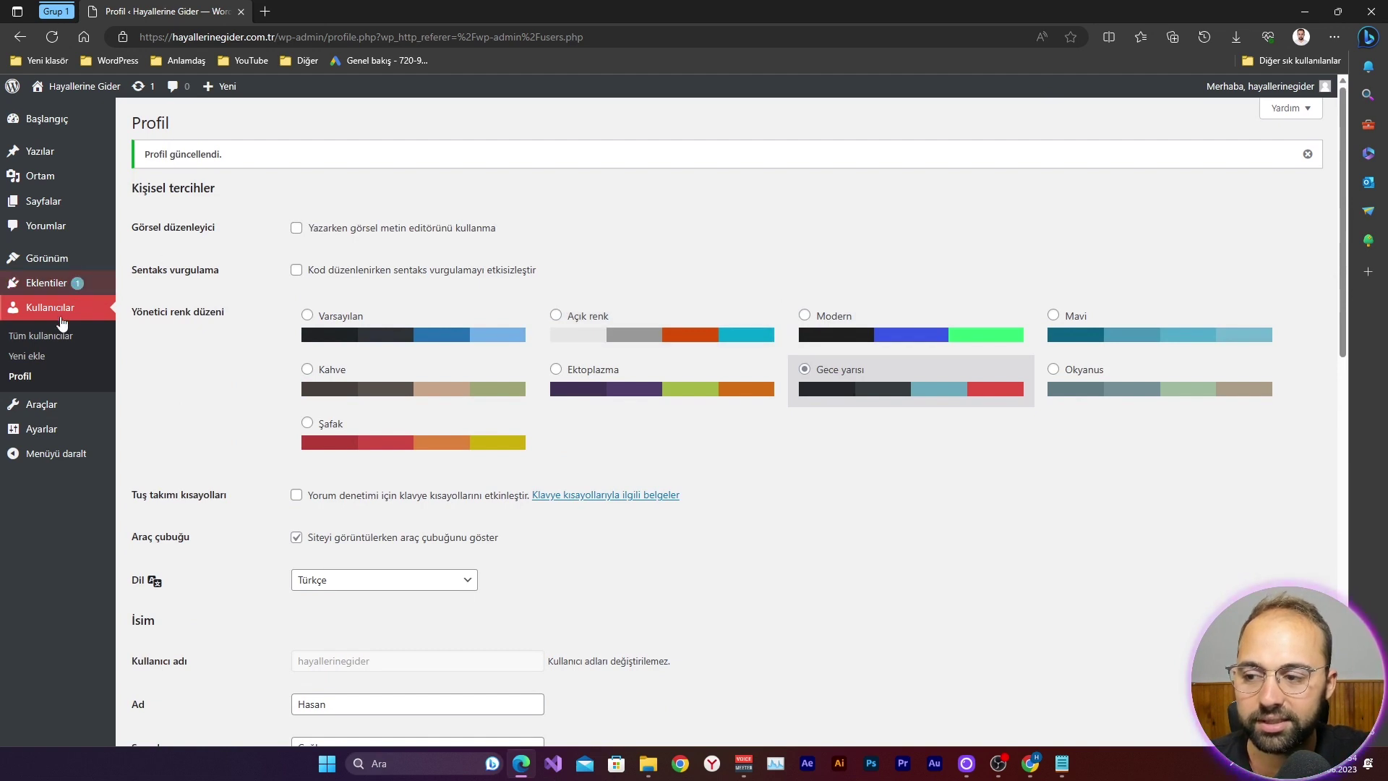
{"action": "left_click", "coordinate": [49, 311]}
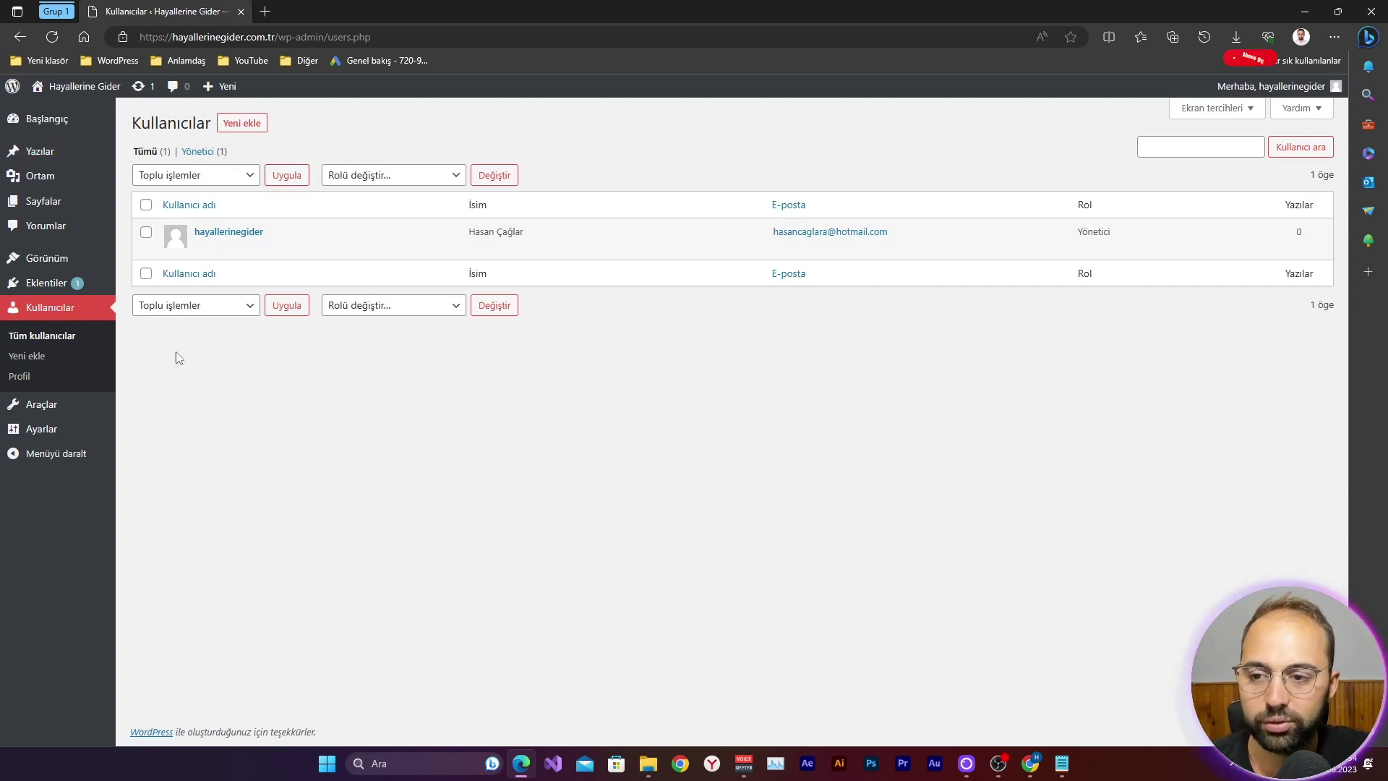
Step: Open the administrator's profile from the users list and review the saved name, https website and biography
{"action": "left_click", "coordinate": [229, 232]}
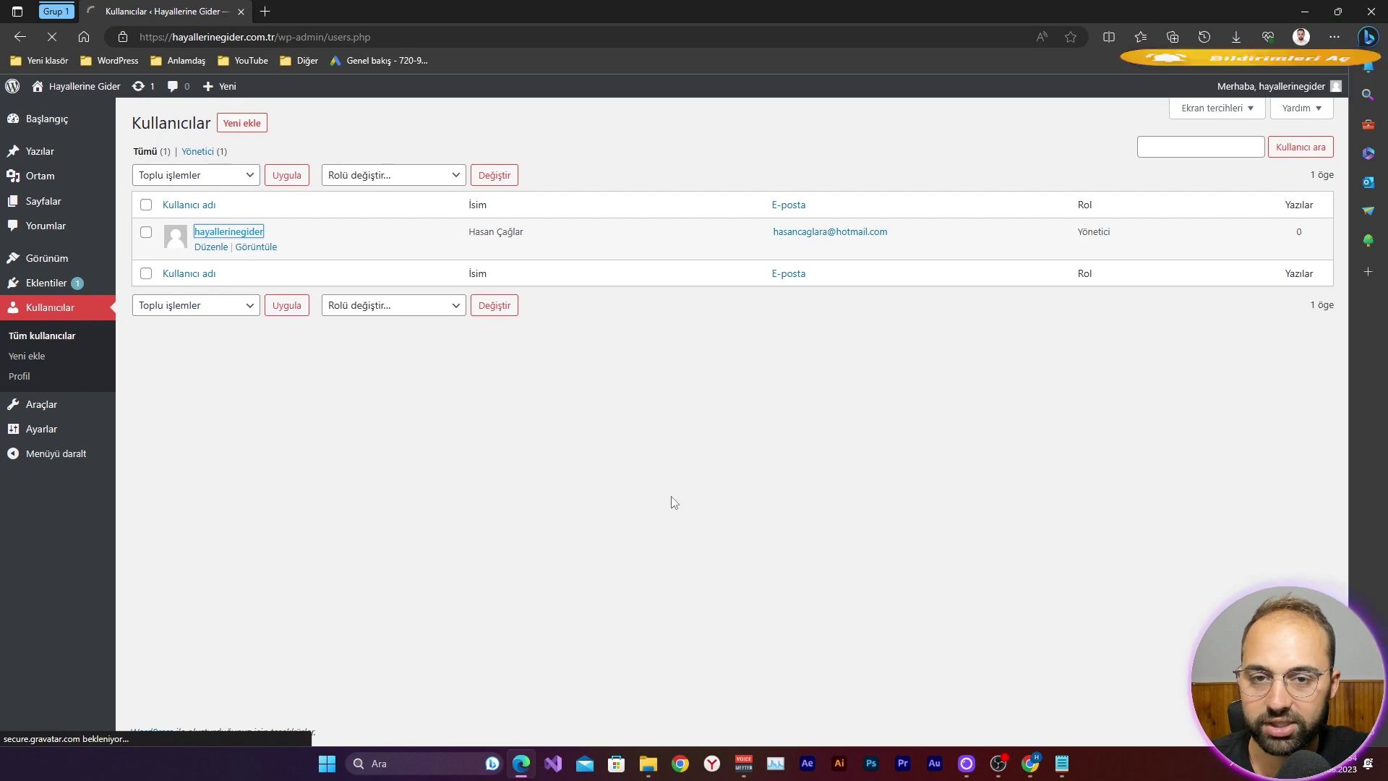
{"action": "scroll", "coordinate": [569, 408], "scroll_direction": "down", "scroll_amount": 4}
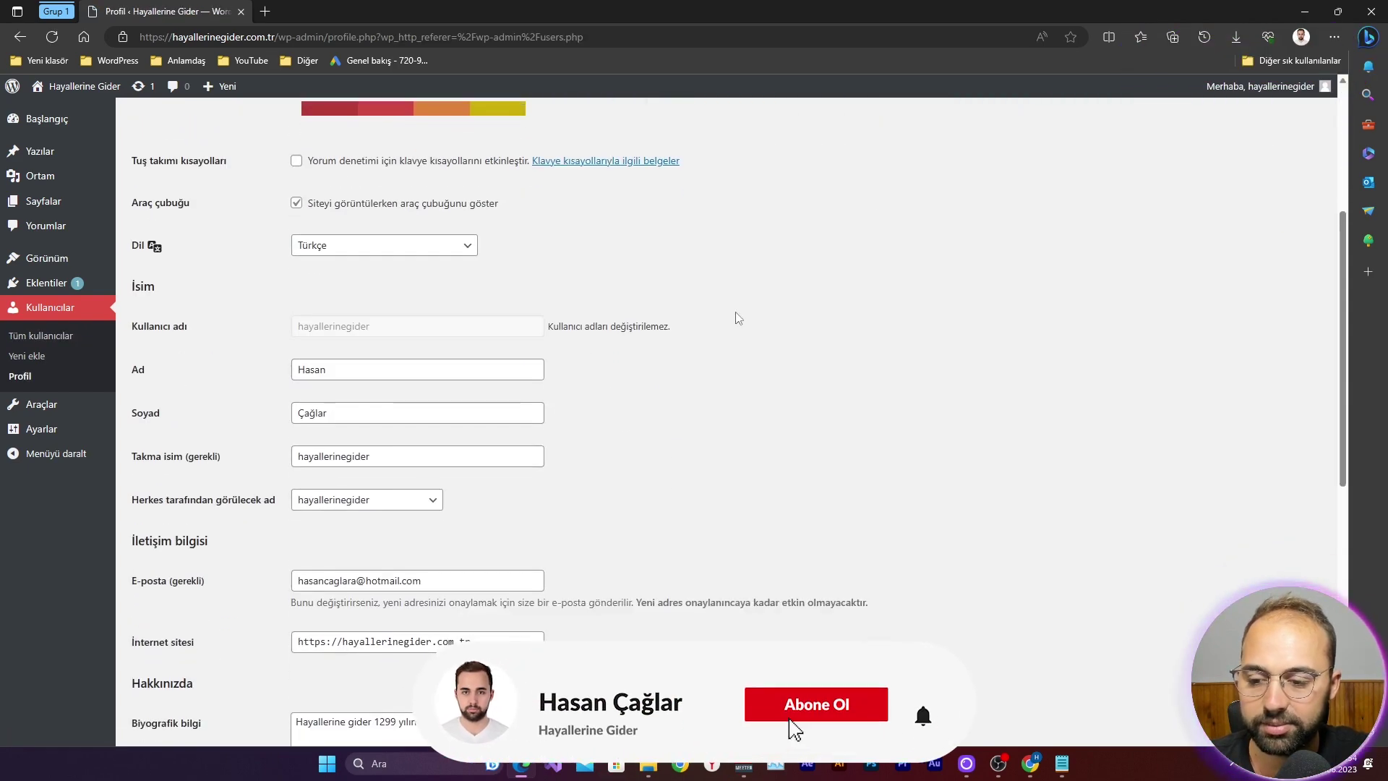
{"action": "scroll", "coordinate": [506, 405], "scroll_direction": "down", "scroll_amount": 4}
{"action": "scroll", "coordinate": [493, 438], "scroll_direction": "down", "scroll_amount": 4}
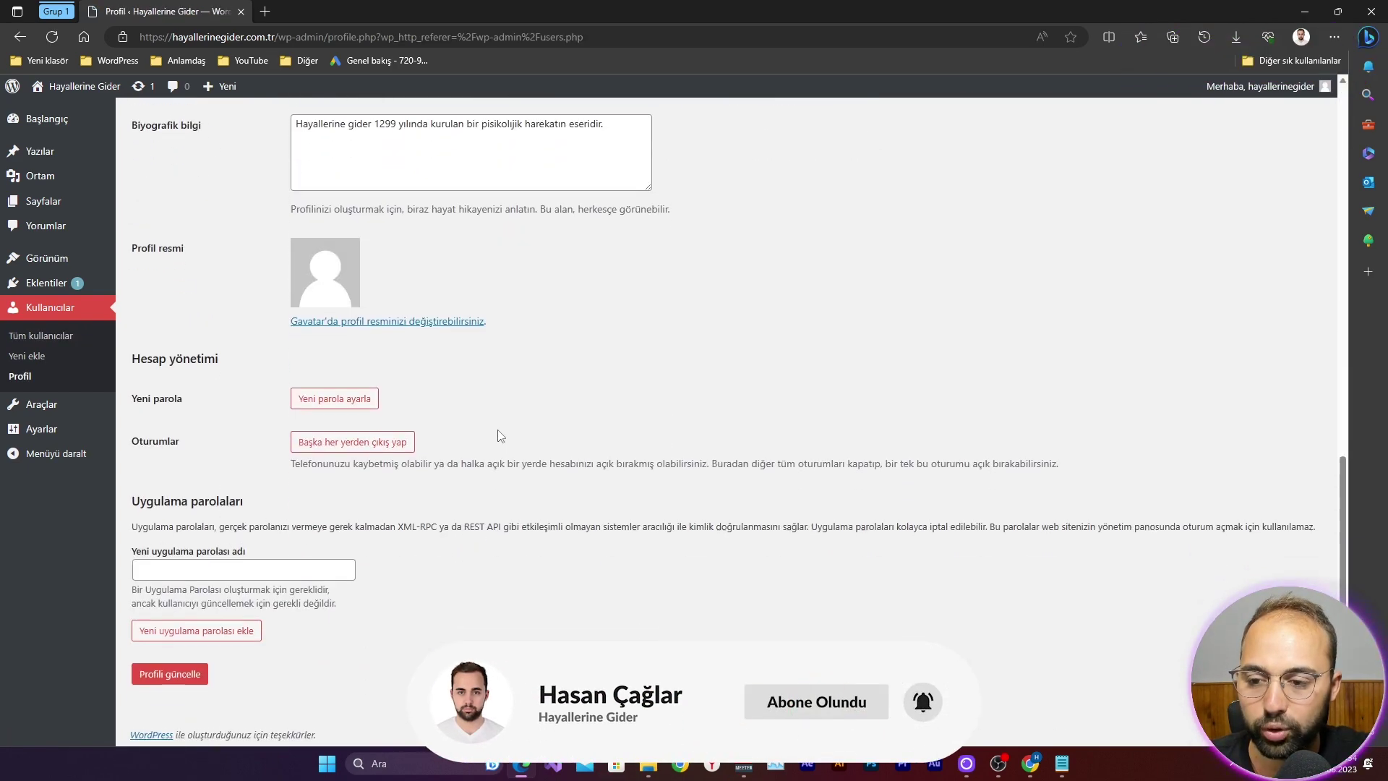
{"action": "scroll", "coordinate": [651, 441], "scroll_direction": "up", "scroll_amount": 8}
{"action": "scroll", "coordinate": [727, 452], "scroll_direction": "down", "scroll_amount": 2}
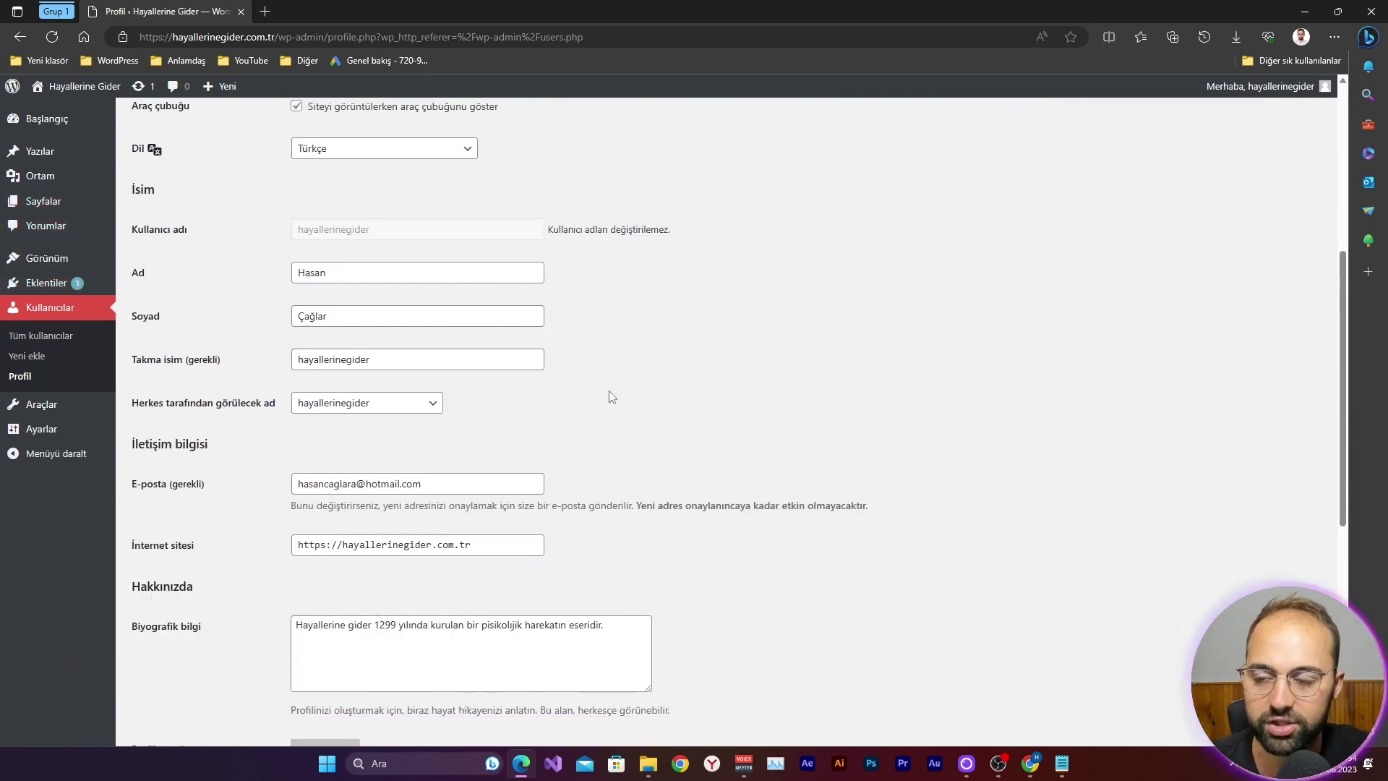
{"action": "scroll", "coordinate": [571, 355], "scroll_direction": "down", "scroll_amount": 5}
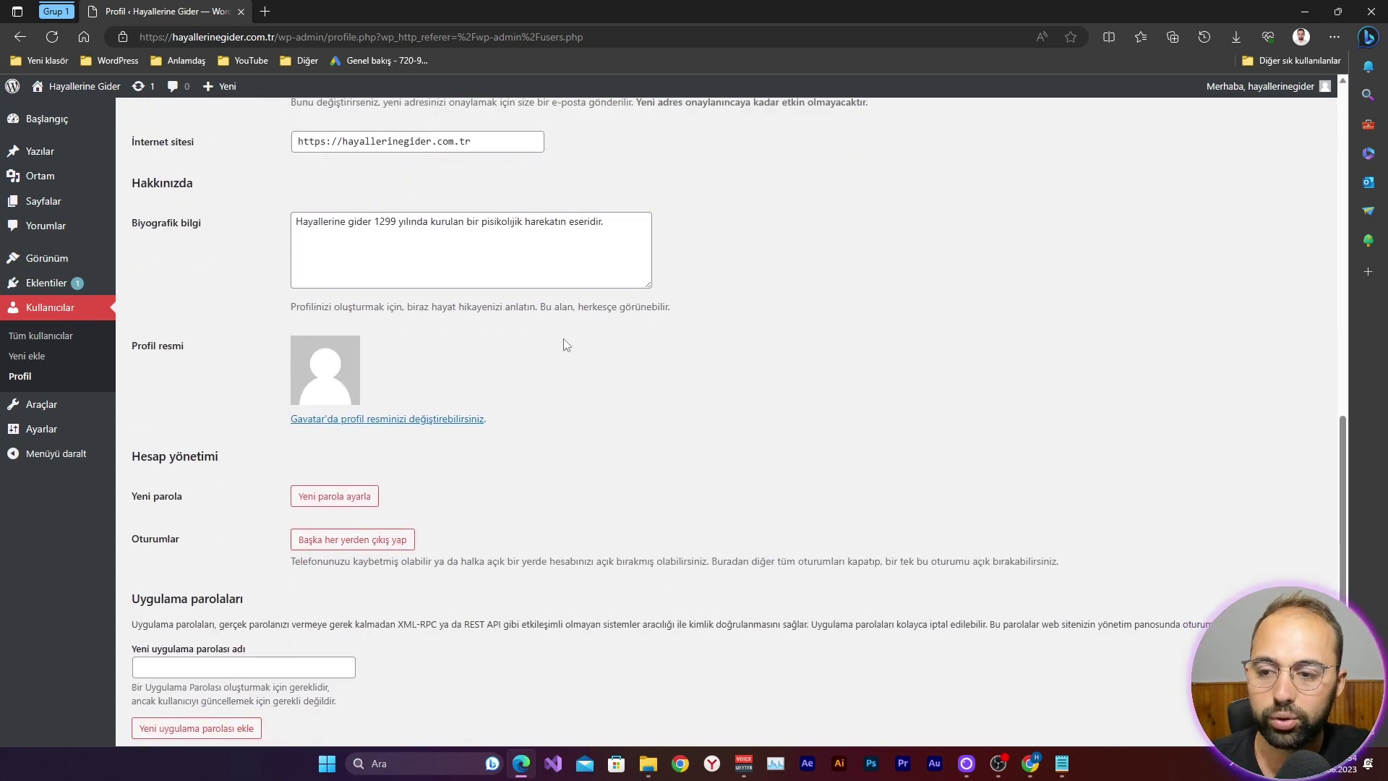